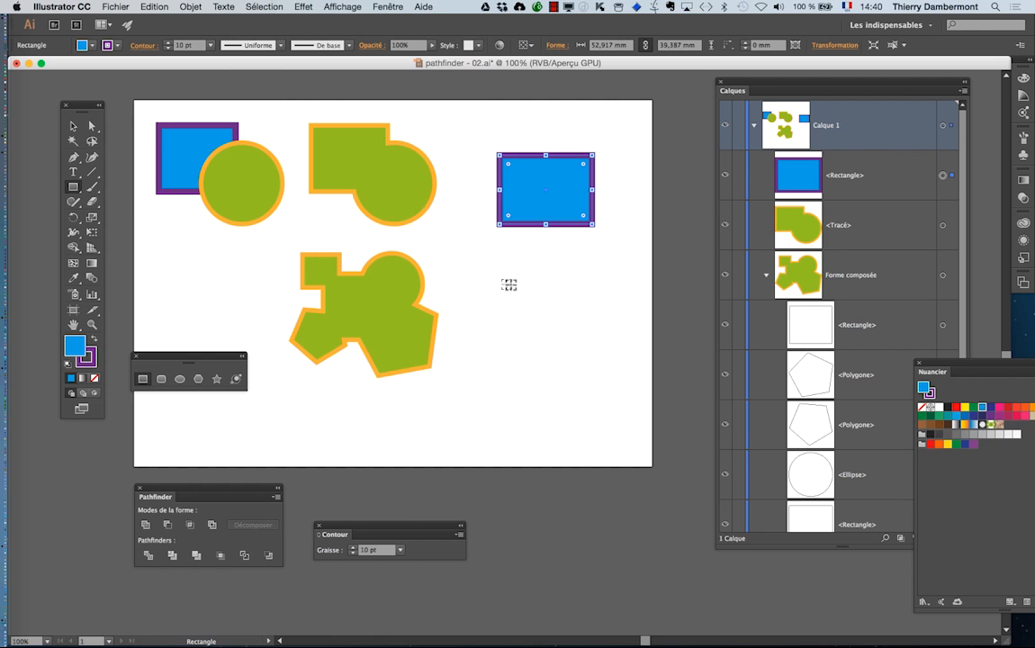
# Draw a straight diagonal line about 103 mm long across the separate blue rectangle with the Pen tool
pyautogui.click(74, 157)
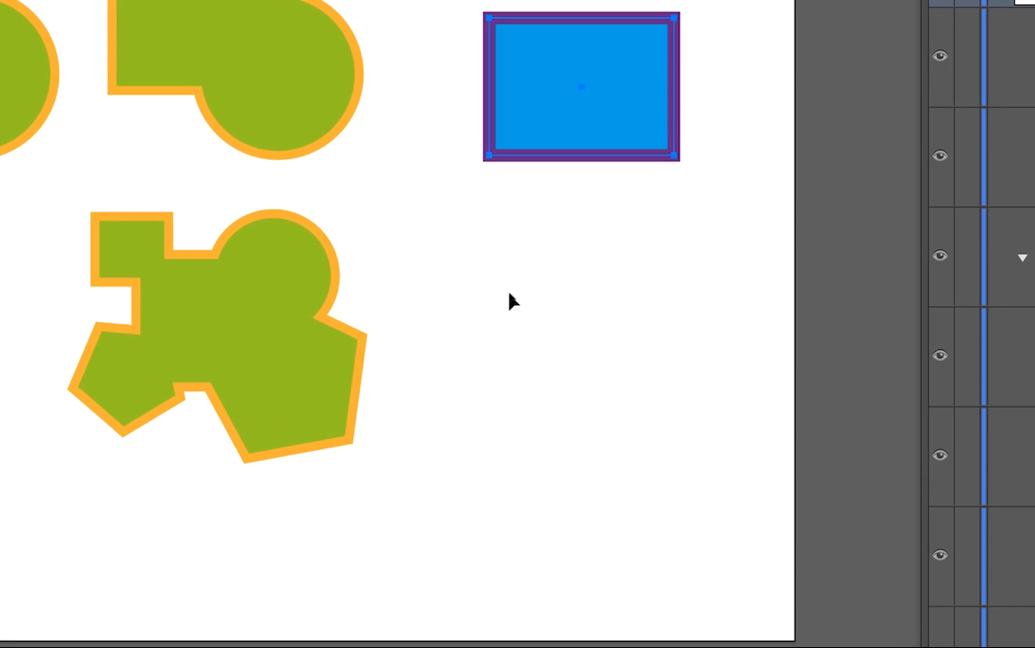
pyautogui.click(509, 294)
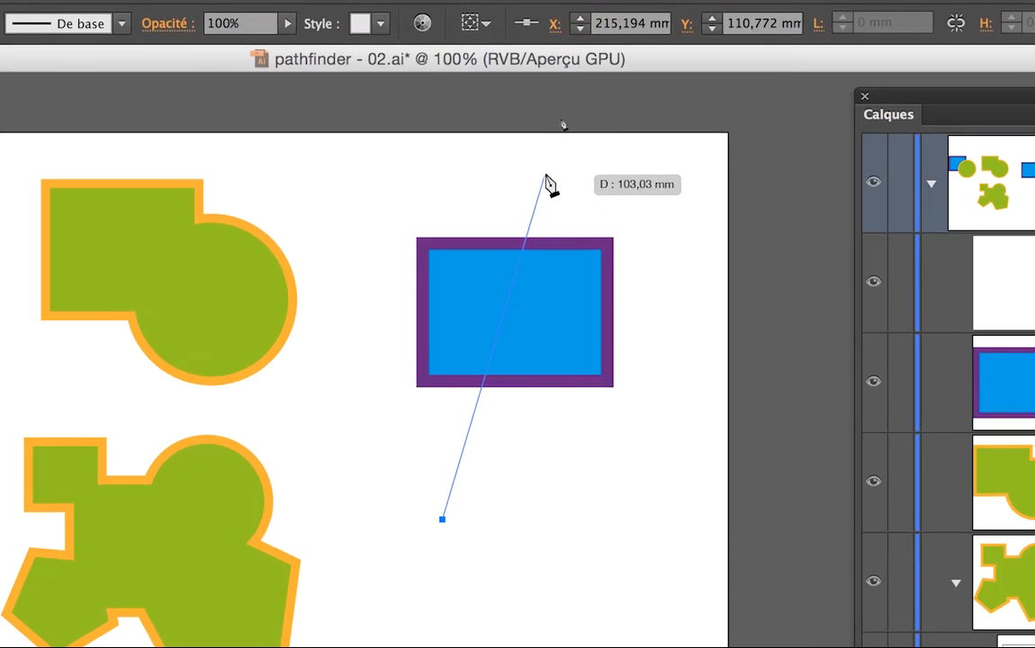
pyautogui.click(551, 139)
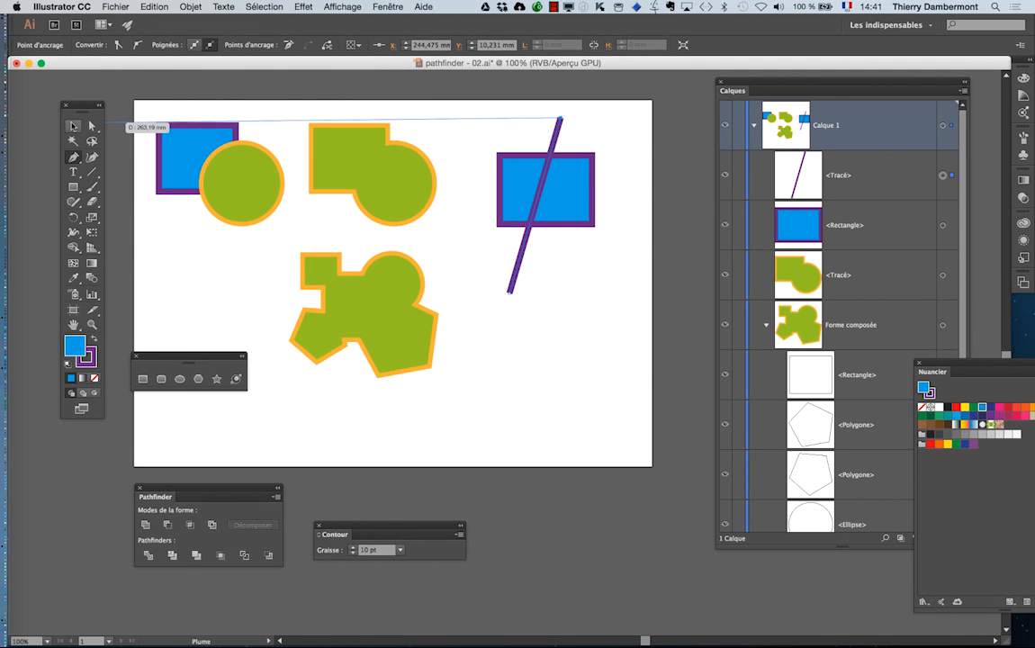
pyautogui.click(72, 127)
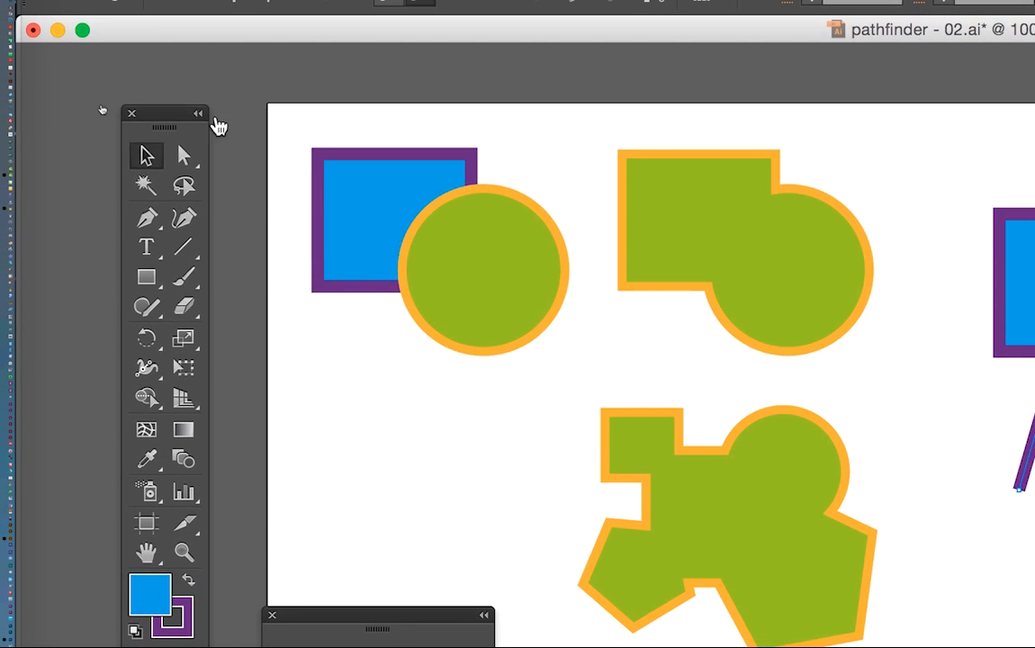
# Move the toolbox close to the crossed rectangle and detach the Pen tool group as a floating panel above it
pyautogui.moveTo(177, 114); pyautogui.dragTo(860, 58)
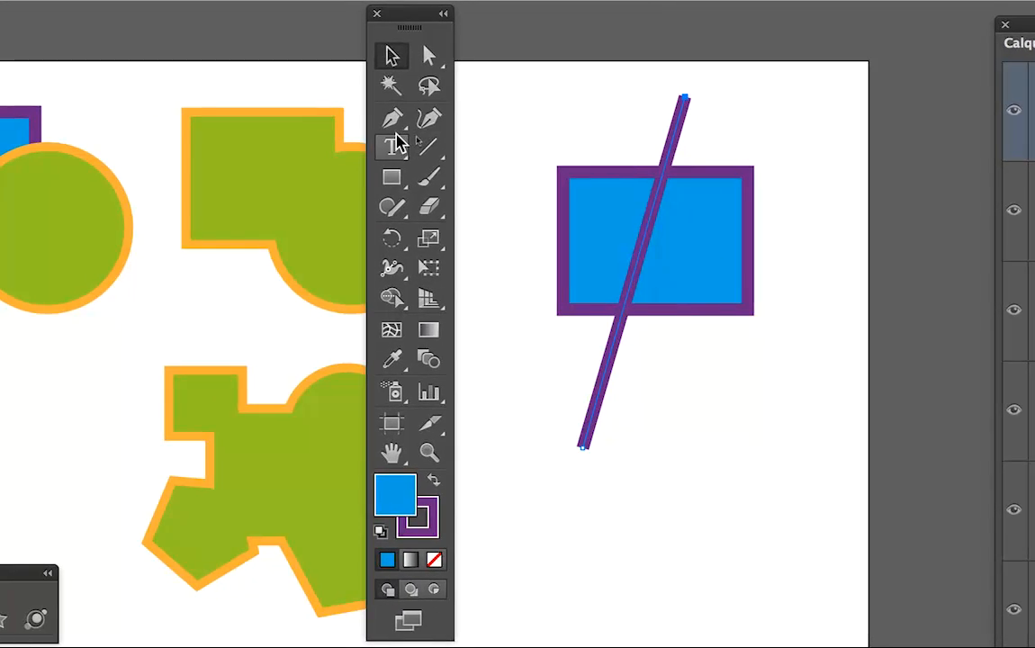
pyautogui.click(392, 119)
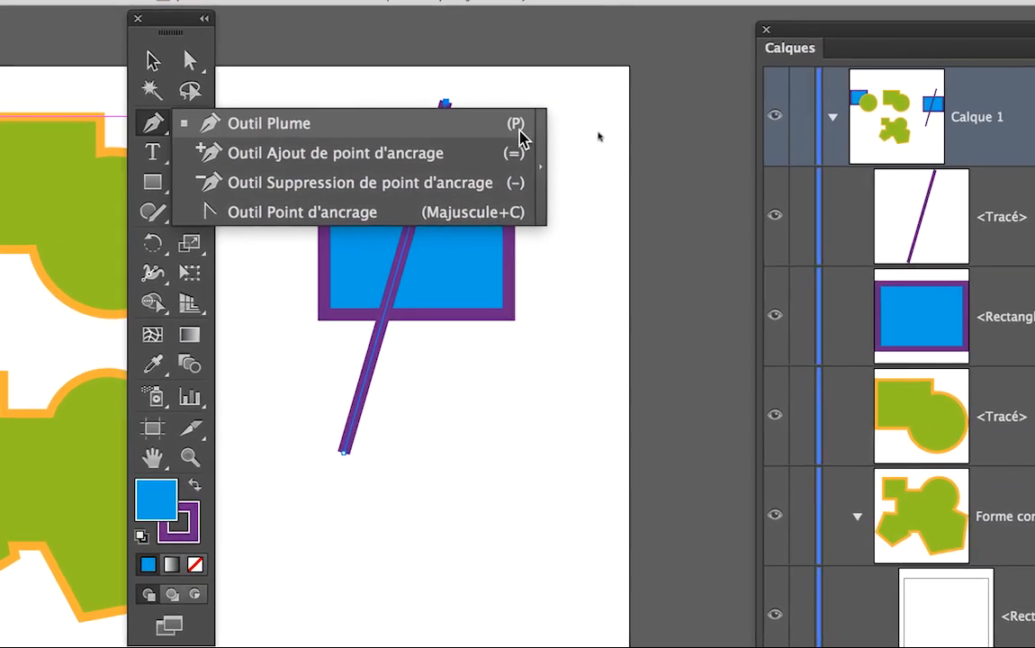
pyautogui.click(539, 139)
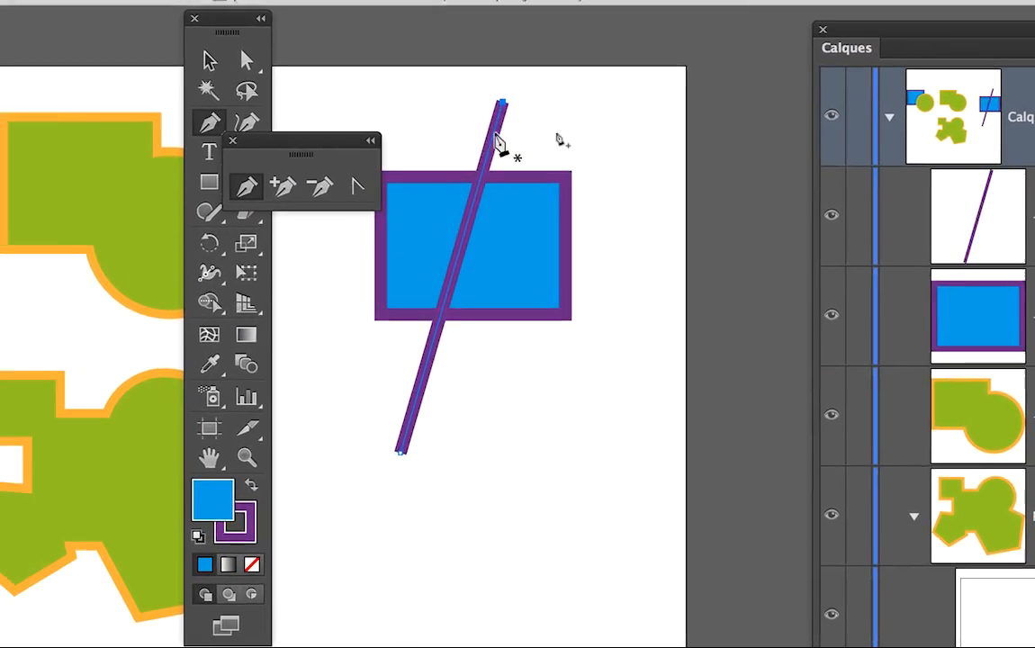
pyautogui.moveTo(429, 144); pyautogui.dragTo(509, 49)
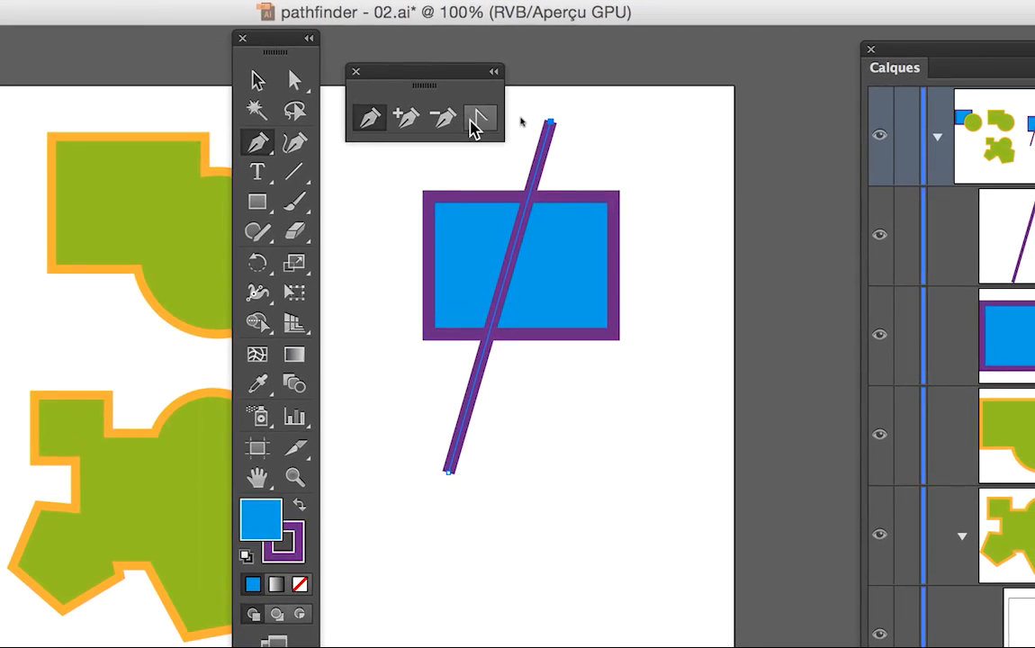
# Bend the diagonal line into a curve by pulling direction handles from its upper end with the Anchor Point tool
pyautogui.click(477, 119)
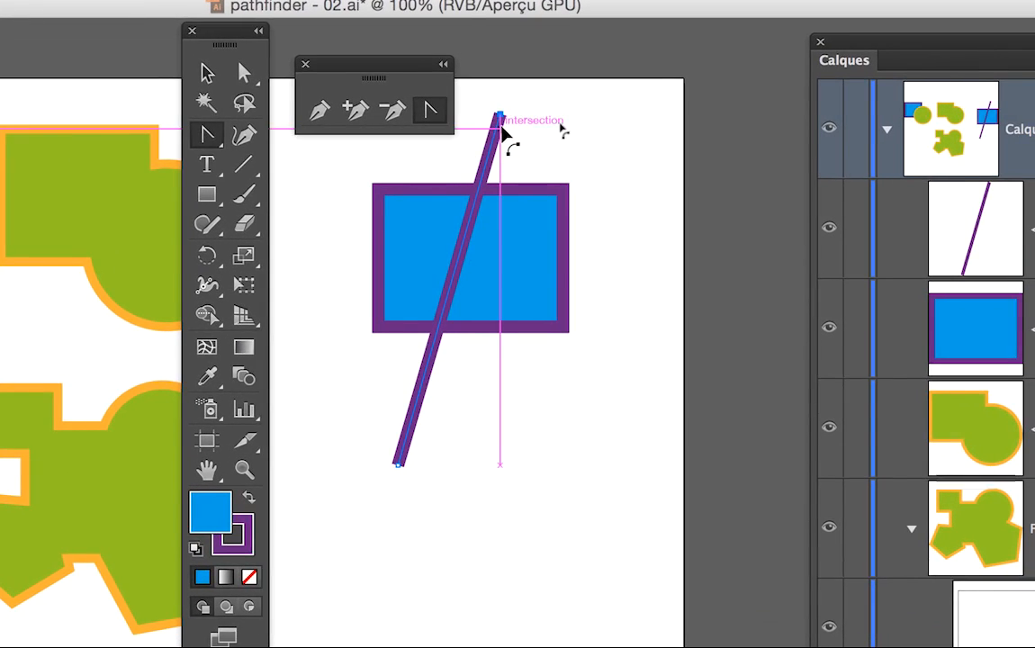
pyautogui.moveTo(501, 115)
pyautogui.mouseDown()
pyautogui.moveTo(567, 104)
pyautogui.moveTo(538, 95)
pyautogui.moveTo(526, 122)
pyautogui.moveTo(500, 129)
pyautogui.mouseUp()
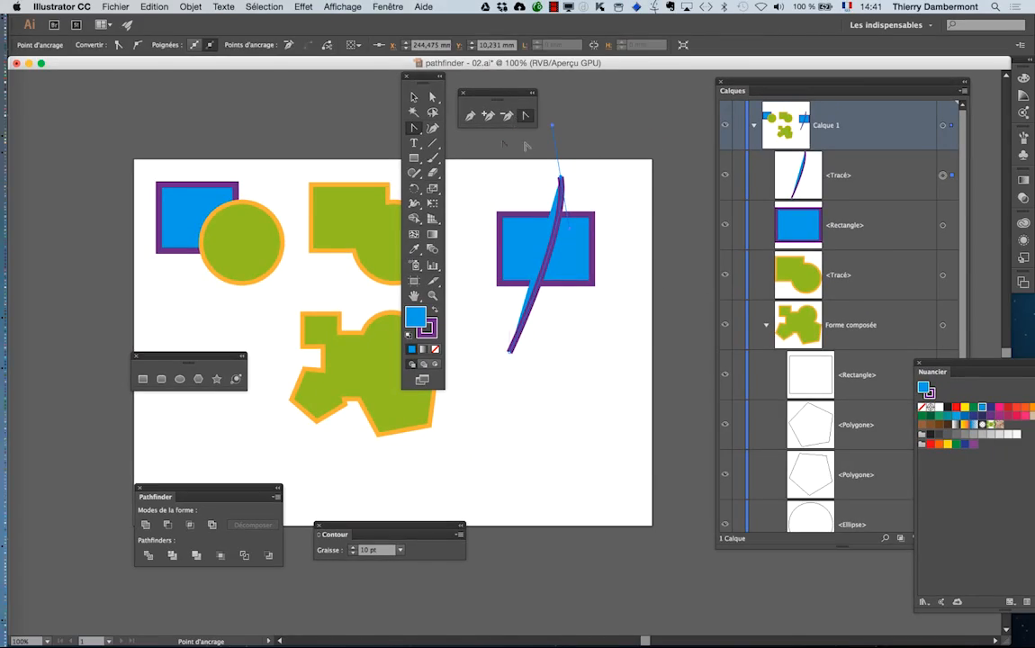
pyautogui.click(415, 98)
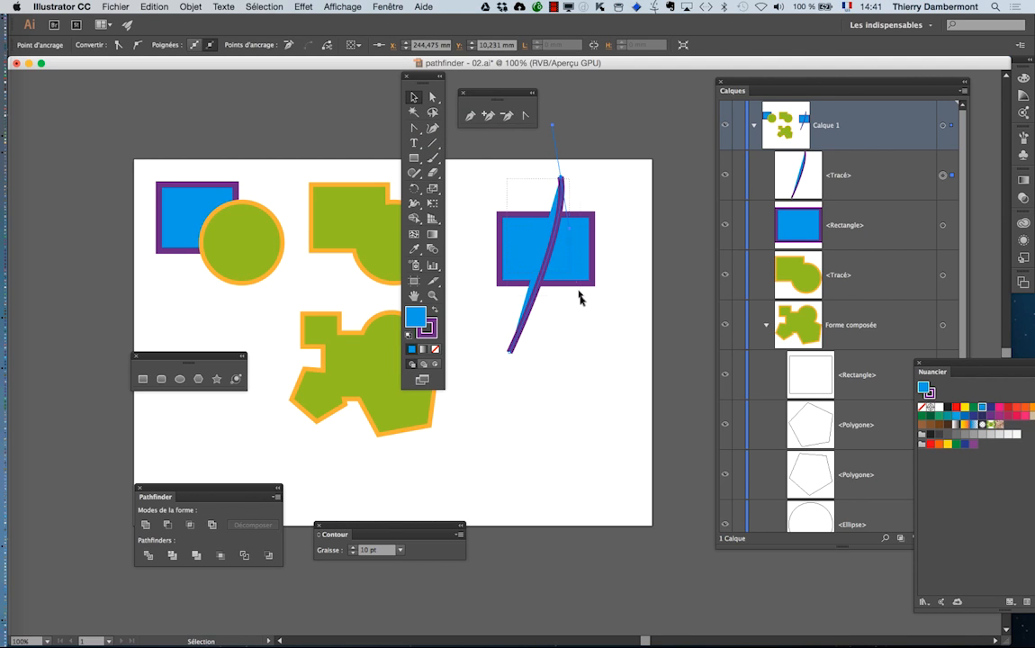
# Select the curved line together with the rectangle it crosses and close the Swatches panel
pyautogui.click(580, 297)
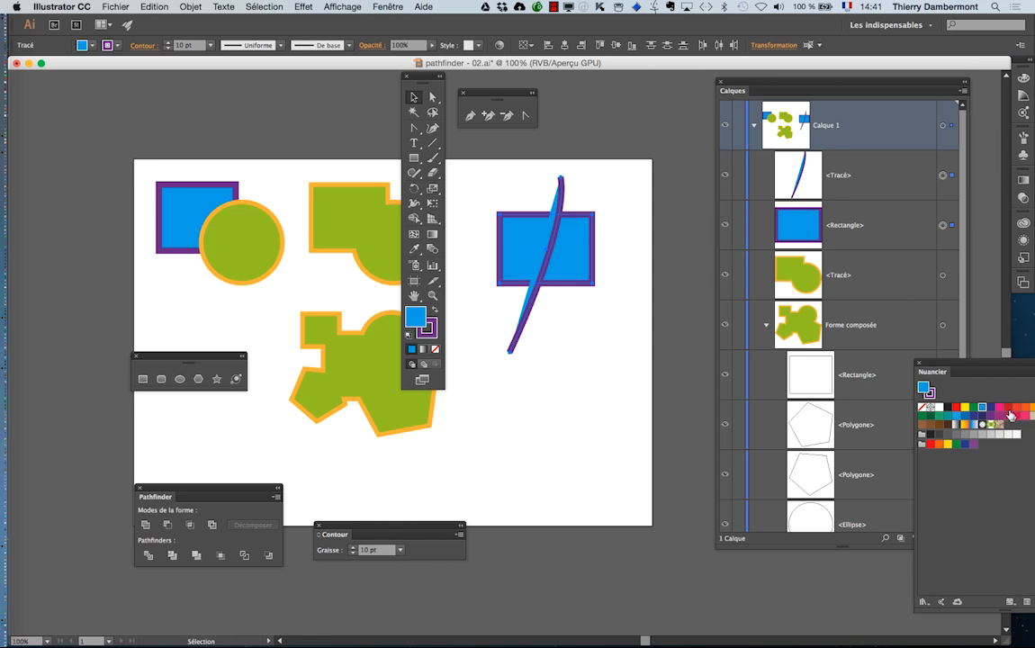
pyautogui.moveTo(968, 366); pyautogui.dragTo(737, 316)
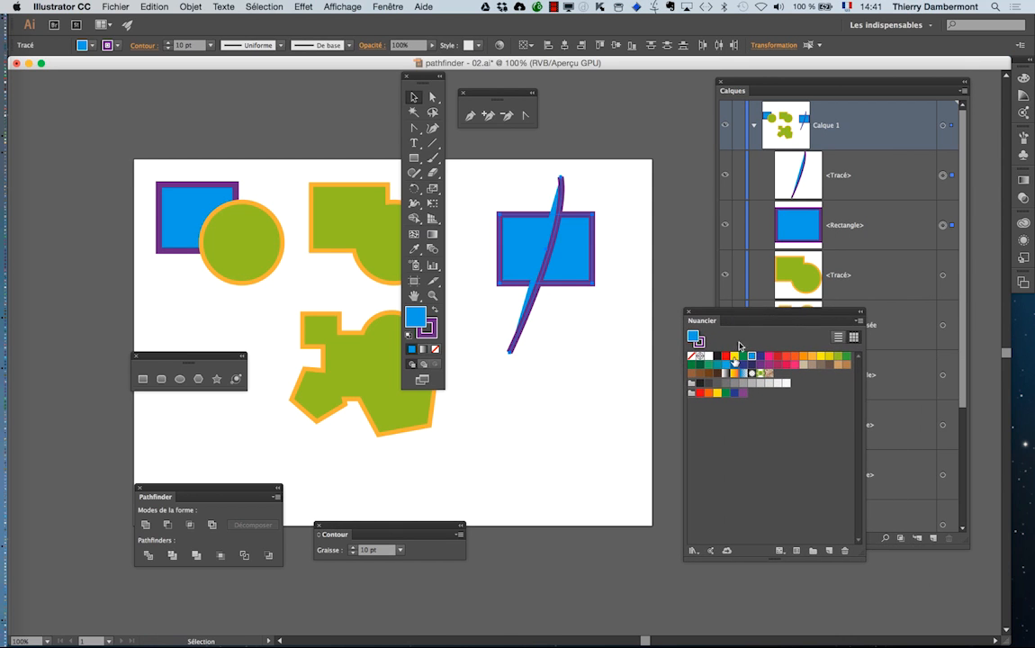
pyautogui.click(689, 312)
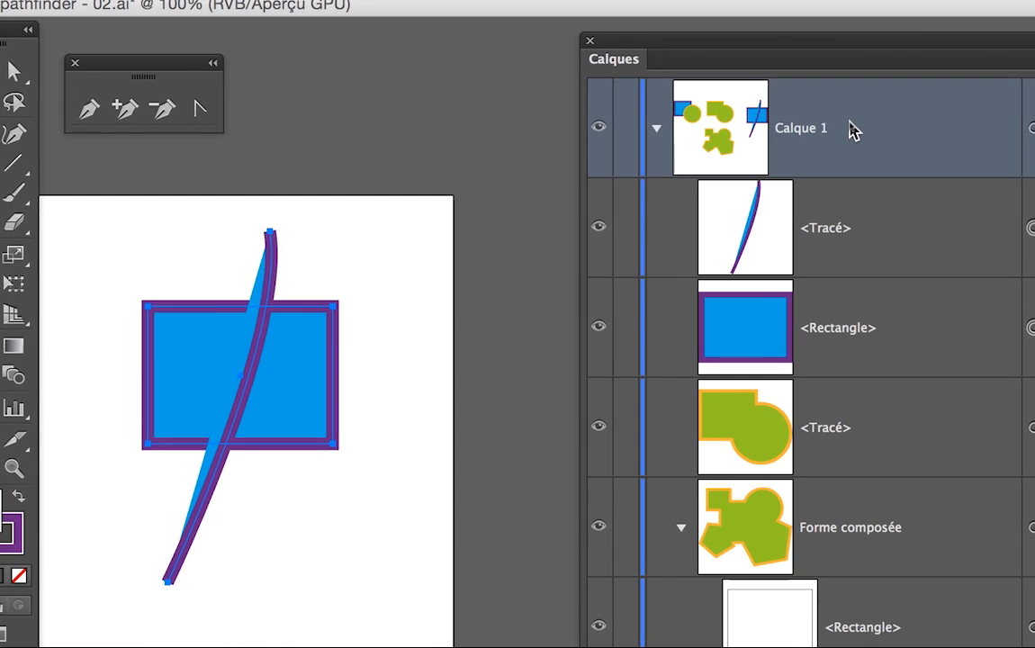
# Set the highlight colour of layer Calque 1 to Rouge clair
pyautogui.doubleClick(851, 131)
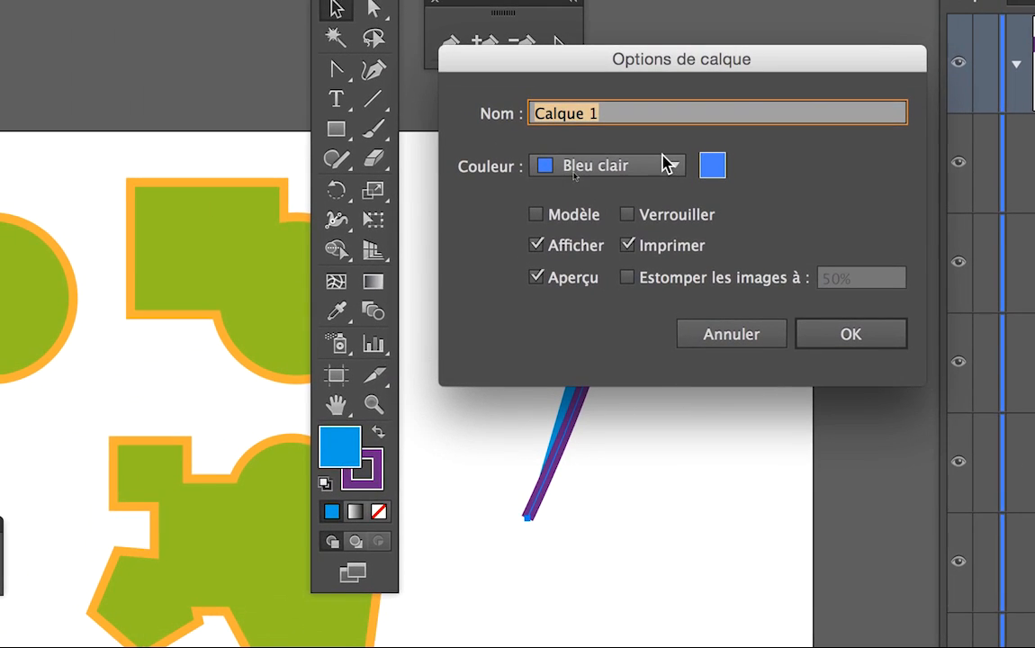
pyautogui.click(666, 164)
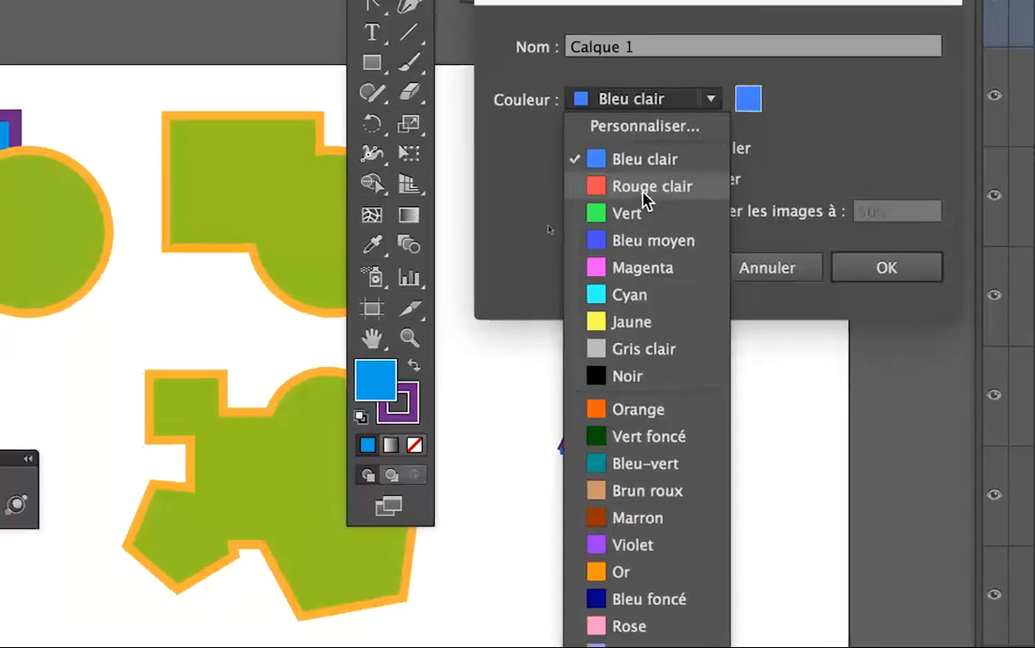
pyautogui.click(607, 255)
pyautogui.click(887, 264)
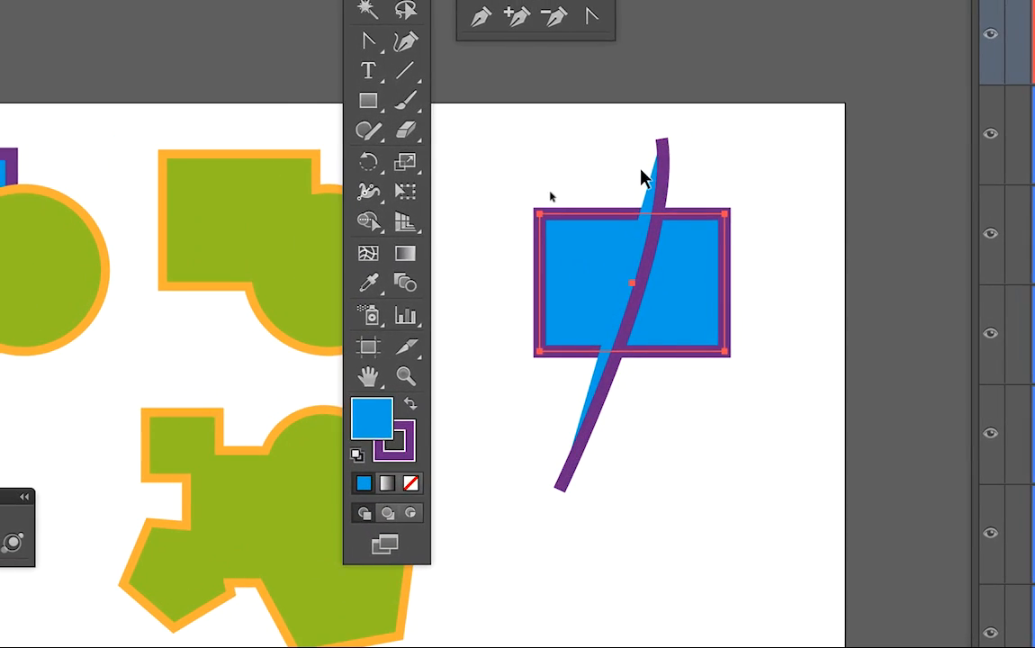
# Select the curved line and the rectangle in turn to check their selection outlines against the artwork
pyautogui.click(593, 119)
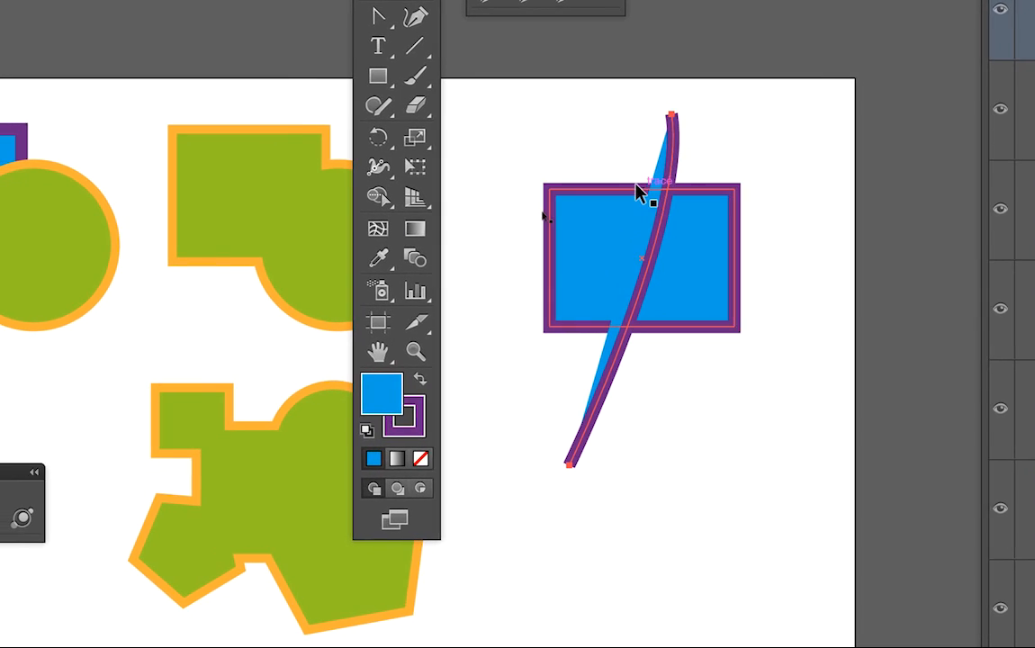
pyautogui.click(609, 209)
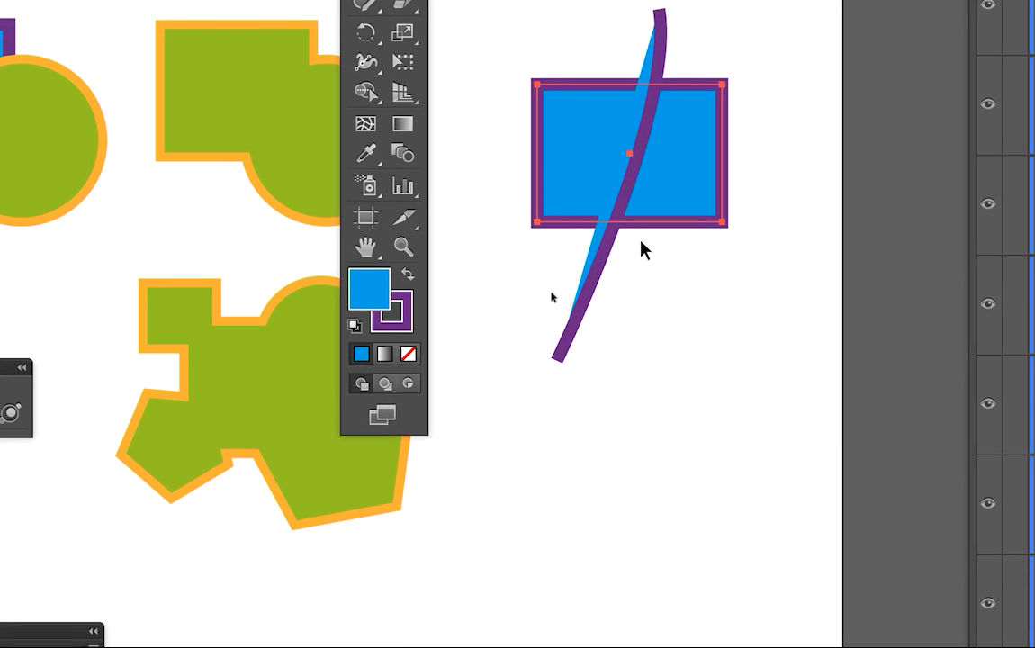
pyautogui.click(658, 351)
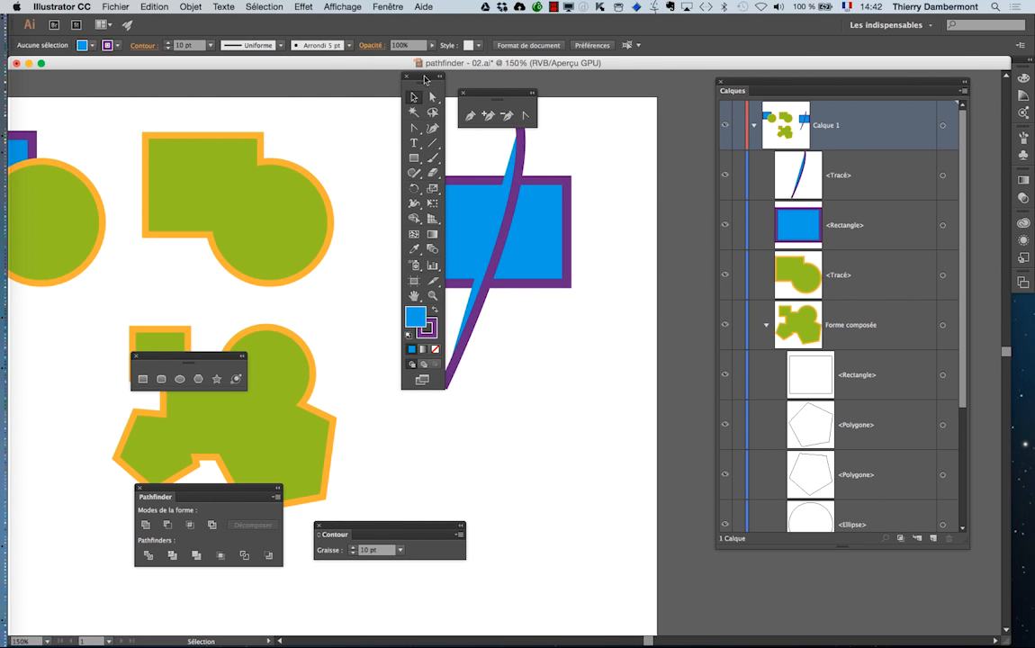
# Move the toolbox and the Pen tool panel off the crossed rectangle, and remove the rectangle's purple stroke
pyautogui.moveTo(425, 79); pyautogui.dragTo(323, 79)
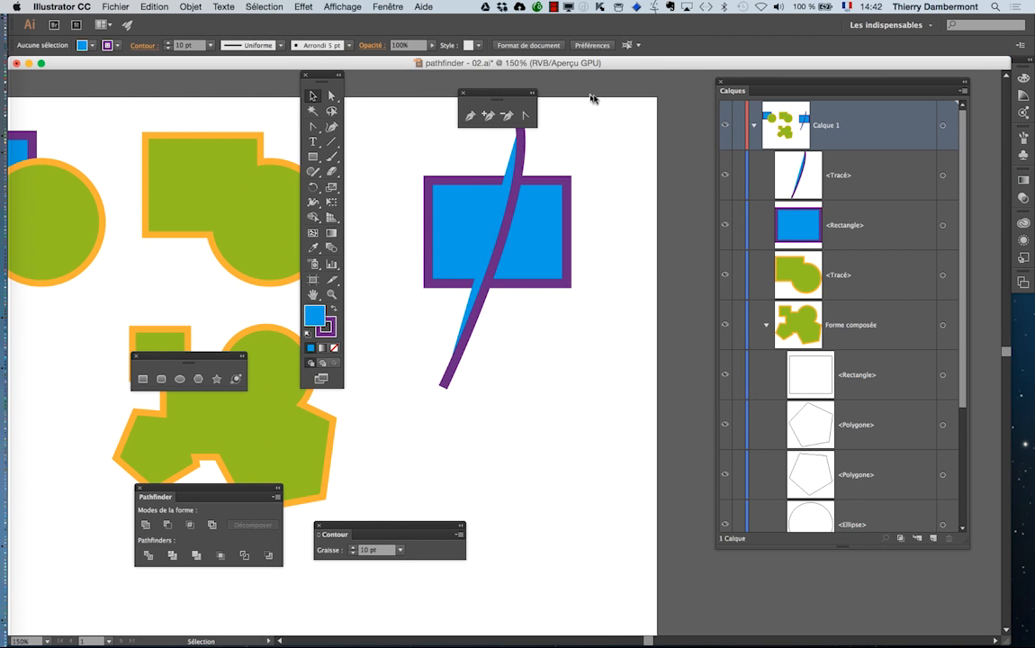
pyautogui.moveTo(498, 93); pyautogui.dragTo(597, 93)
pyautogui.click(481, 216)
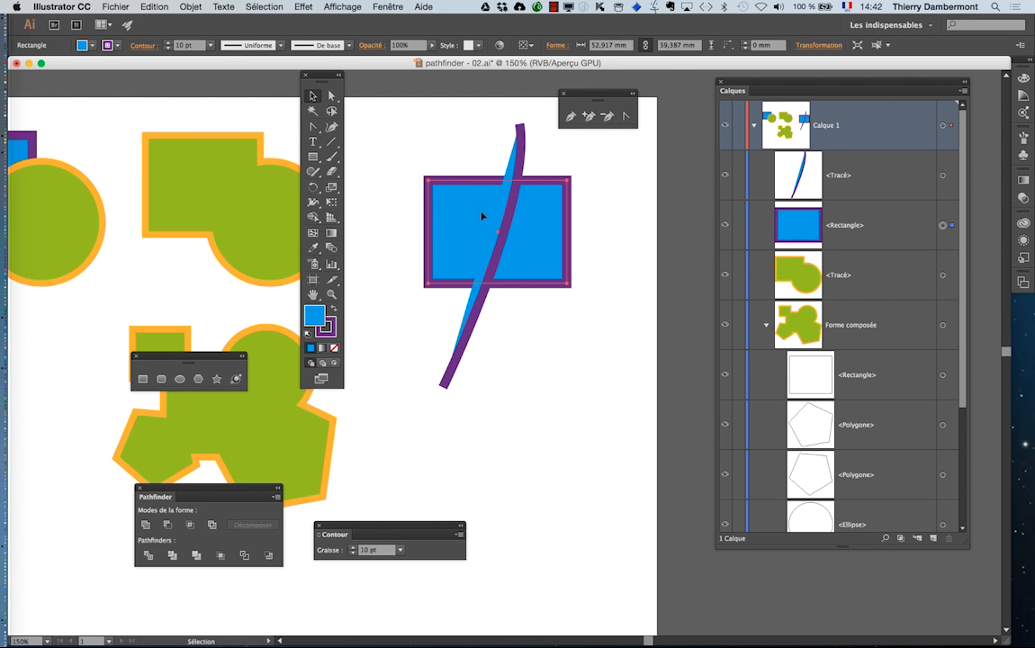
pyautogui.click(332, 336)
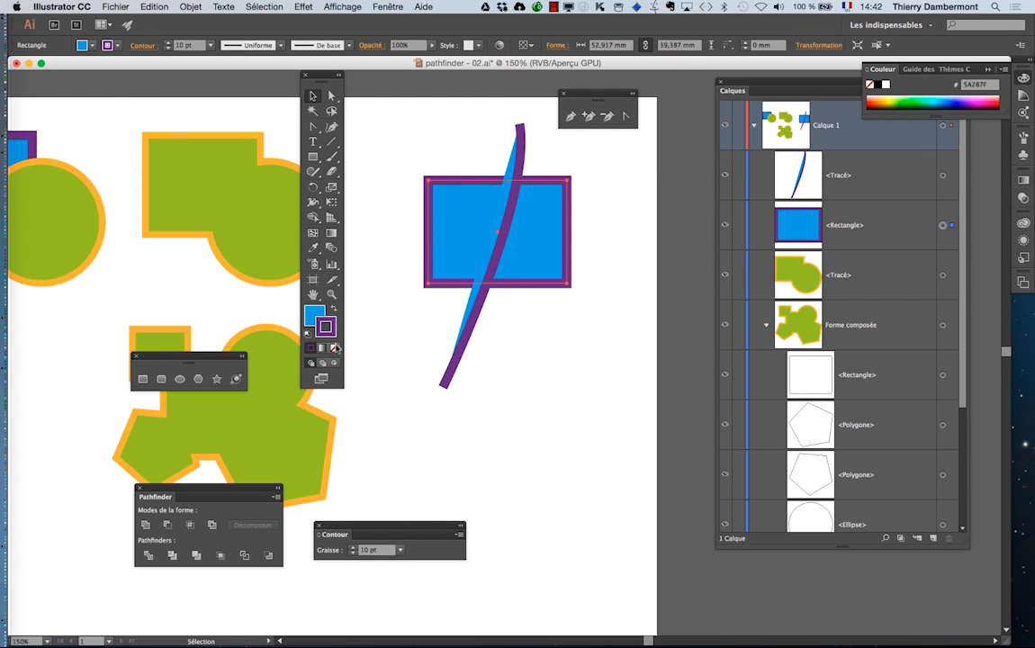
pyautogui.click(334, 348)
pyautogui.click(312, 319)
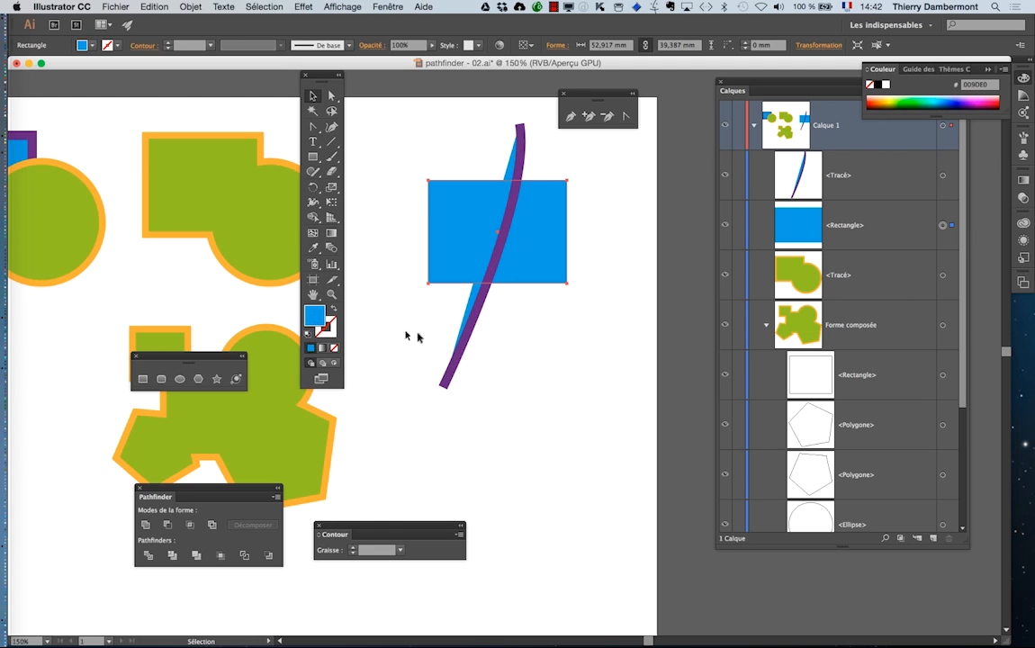
# Give the curved line a blue stroke with no fill and increase its weight to a thick band
pyautogui.click(458, 351)
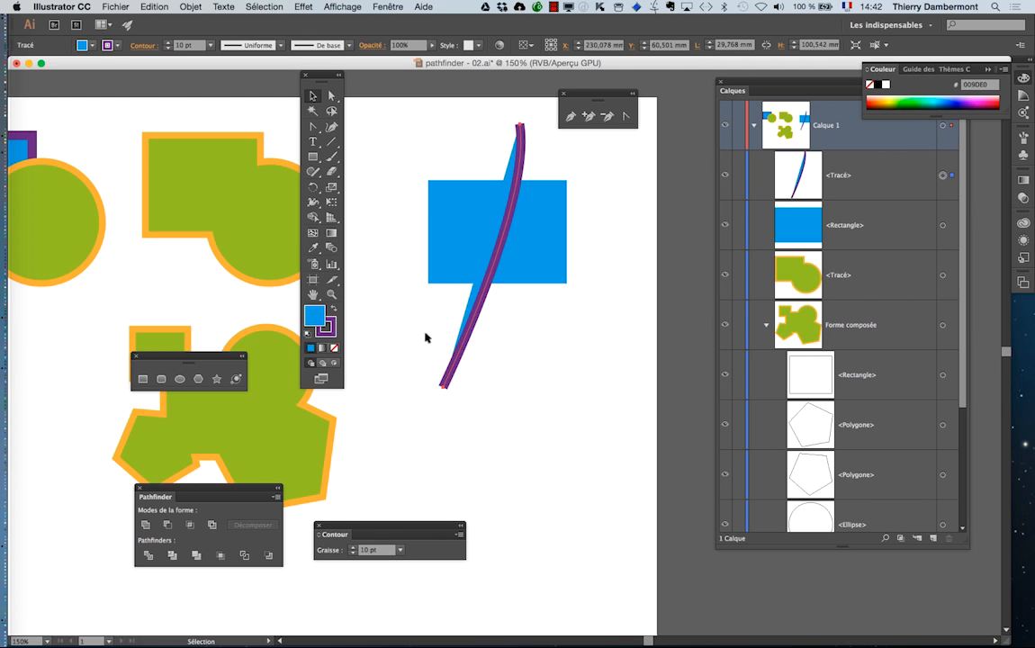
pyautogui.click(328, 326)
pyautogui.press('/')
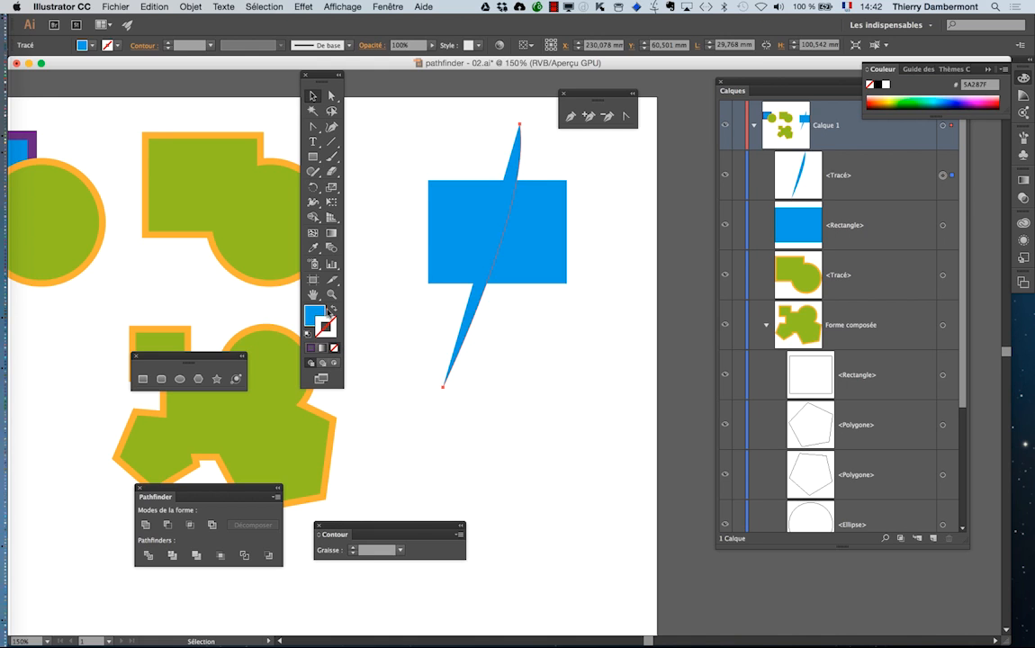
pyautogui.click(333, 310)
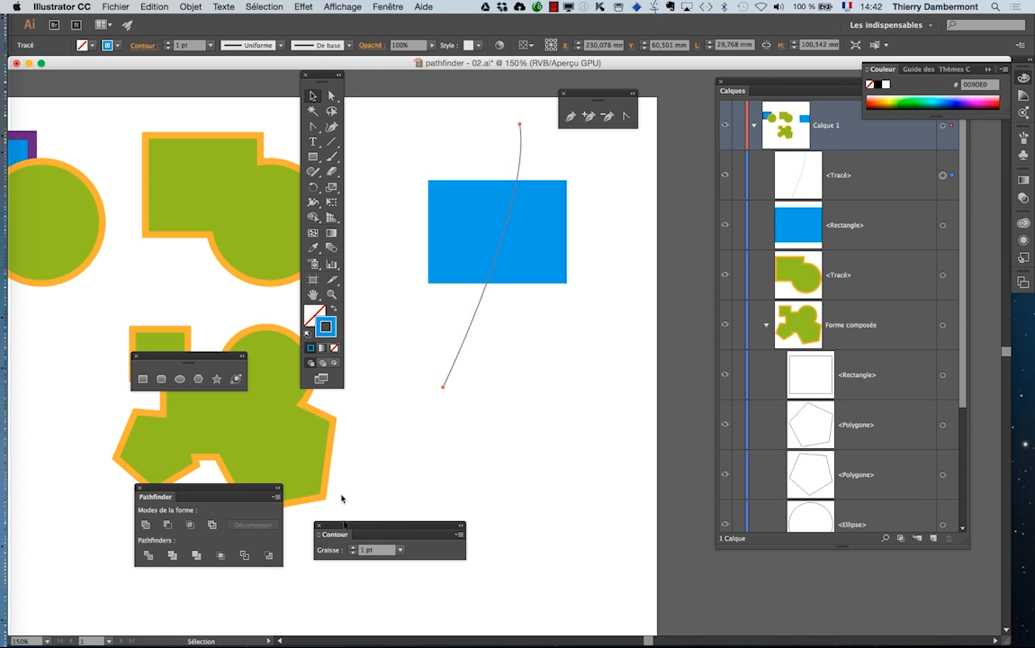
pyautogui.moveTo(351, 547); pyautogui.dragTo(351, 548)
# Select the rectangle and the thick curve in turn to compare their fill and stroke attributes
pyautogui.click(443, 237)
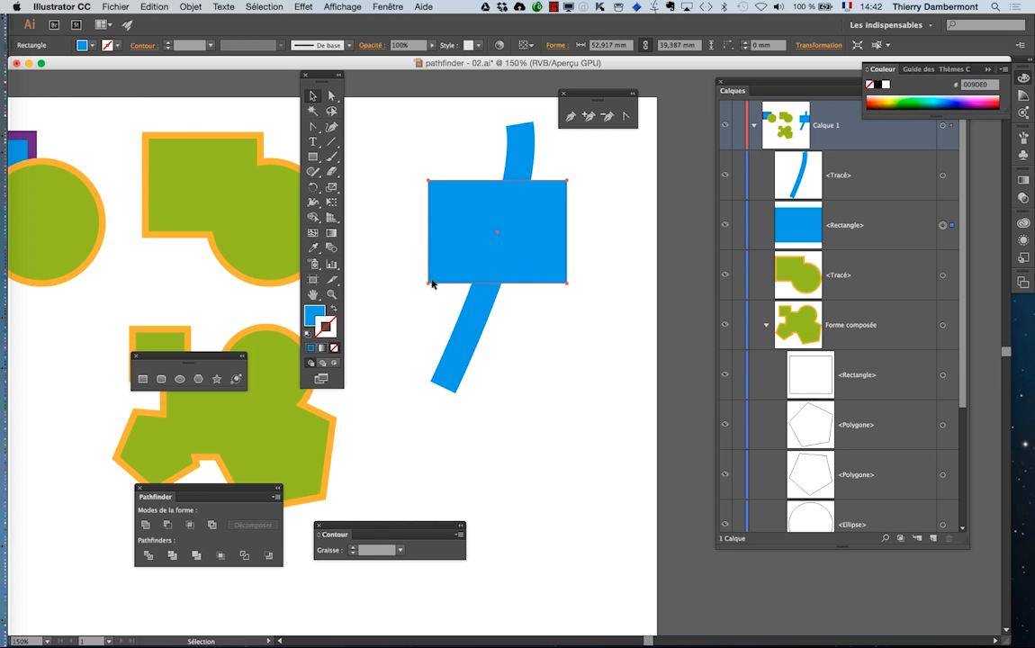
pyautogui.moveTo(326, 77); pyautogui.dragTo(384, 79)
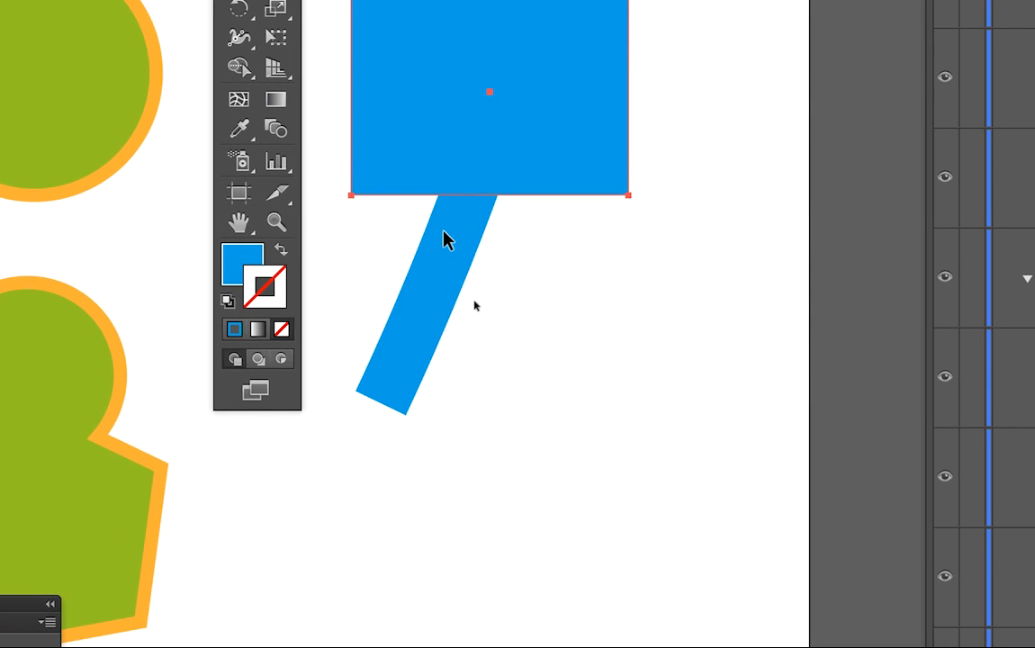
pyautogui.click(457, 326)
pyautogui.hotkey('shift', 'x')
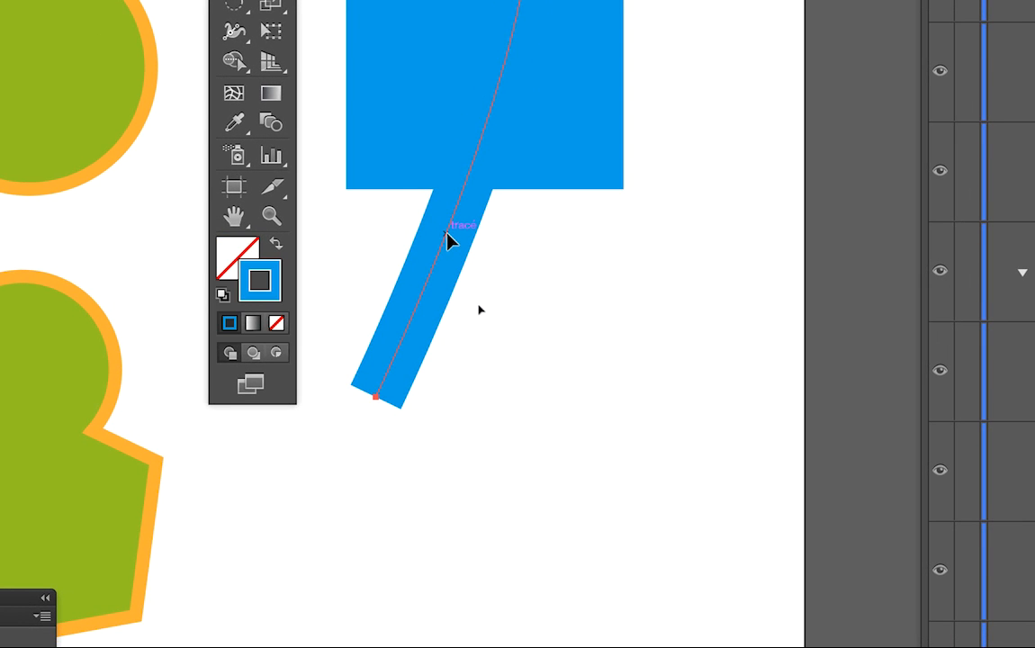
pyautogui.click(386, 143)
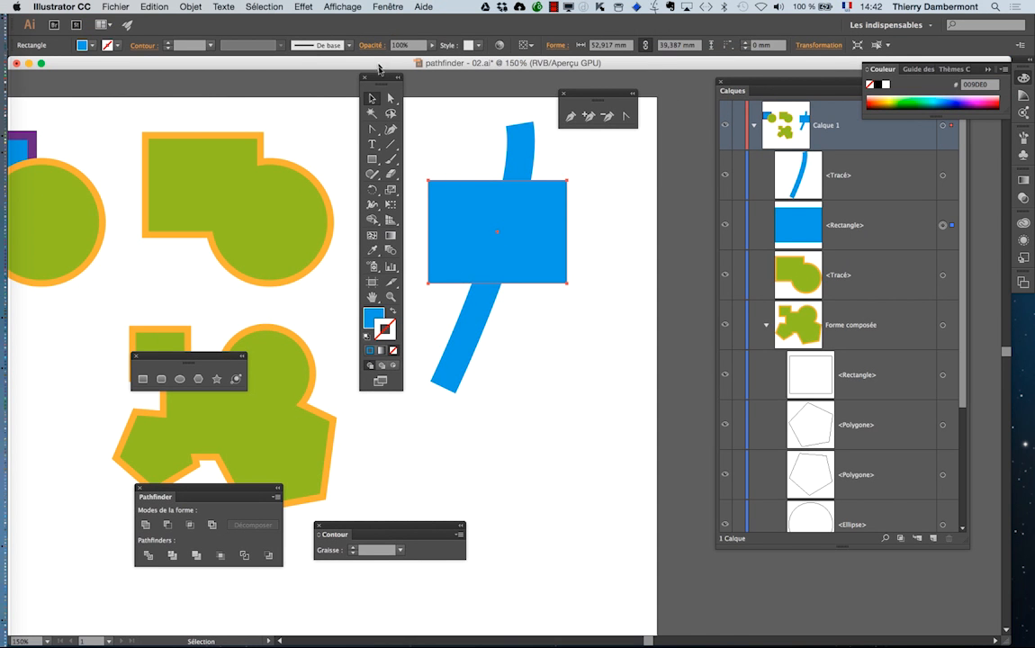
# Select both the blue rectangle and the thick curve, and move the Pathfinder panel next to them
pyautogui.moveTo(378, 76); pyautogui.dragTo(235, 65)
pyautogui.keyDown('alt'); pyautogui.click(465, 230); pyautogui.keyUp('alt')
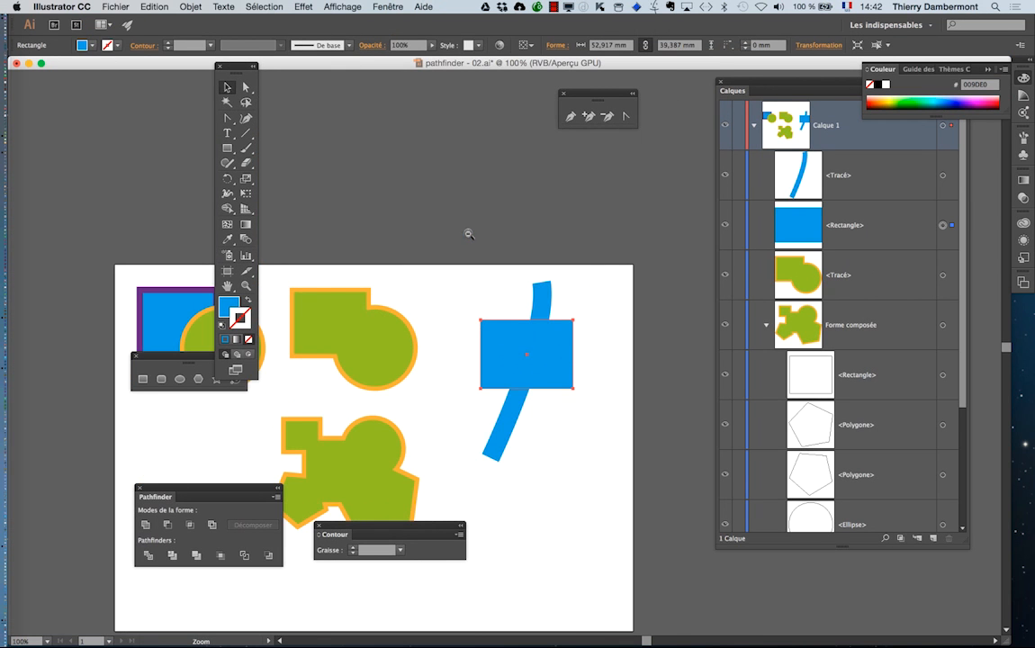
pyautogui.keyDown('ctrl'); pyautogui.keyDown('shift'); pyautogui.click(539, 374); pyautogui.keyUp('shift'); pyautogui.keyUp('ctrl')
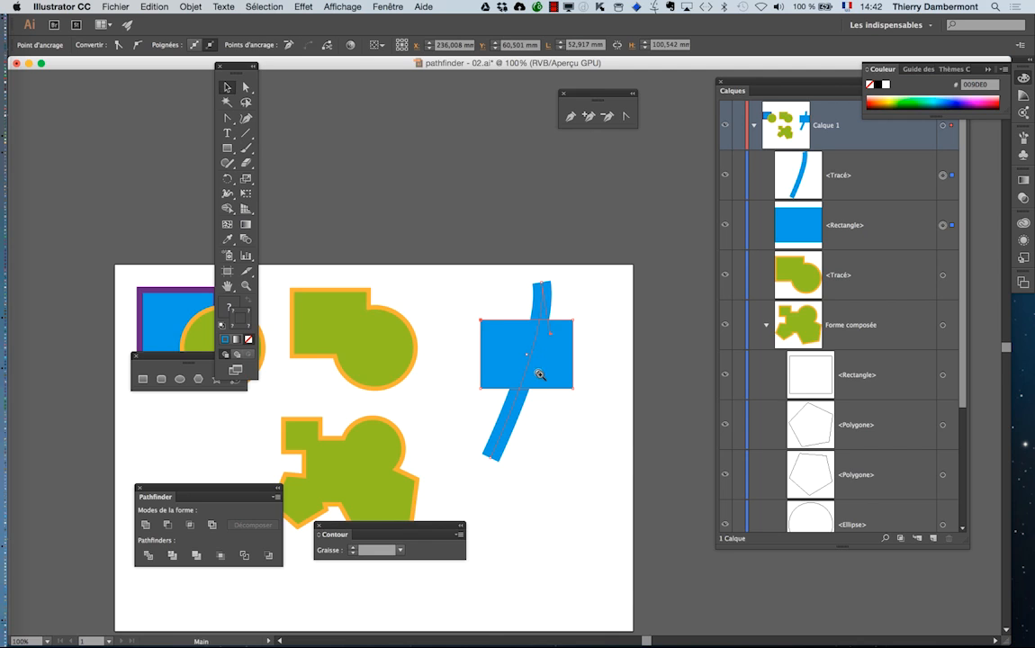
pyautogui.click(540, 375)
pyautogui.click(532, 371)
pyautogui.click(326, 184)
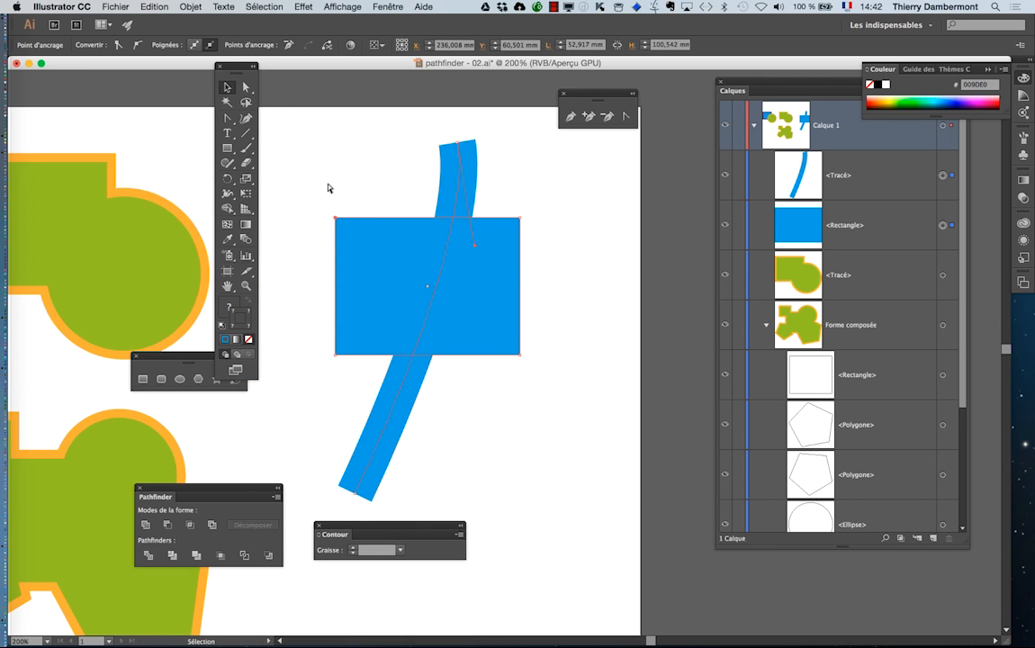
pyautogui.moveTo(272, 125); pyautogui.dragTo(545, 439)
pyautogui.moveTo(151, 495); pyautogui.dragTo(513, 413)
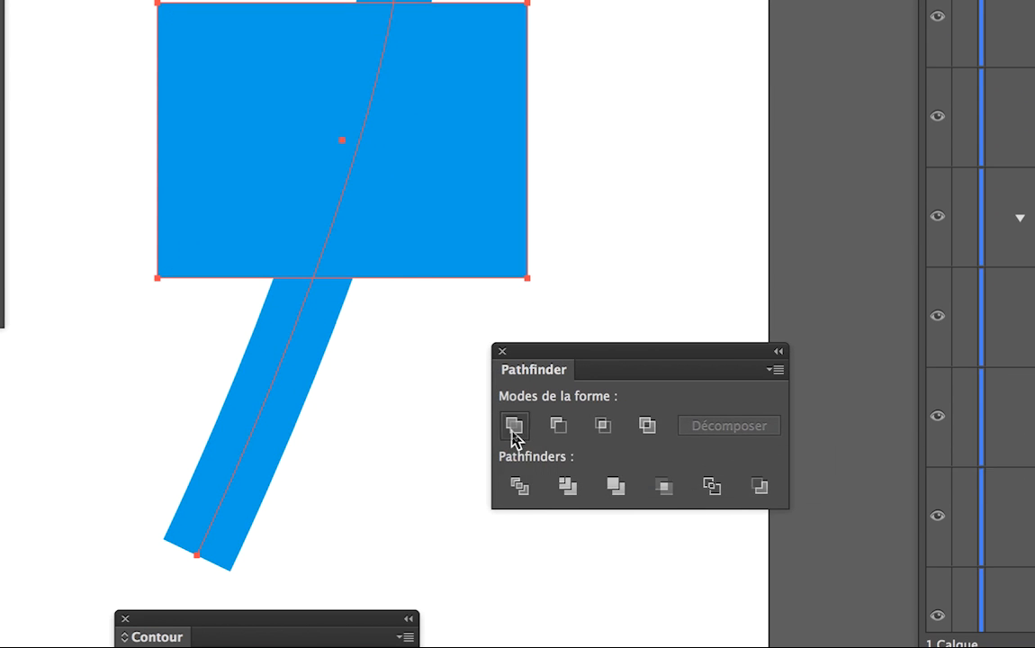
# Try to unite the selected rectangle and stroked curve with the Pathfinder's Réunion mode, undo the union, and deselect both objects
pyautogui.click(512, 429)
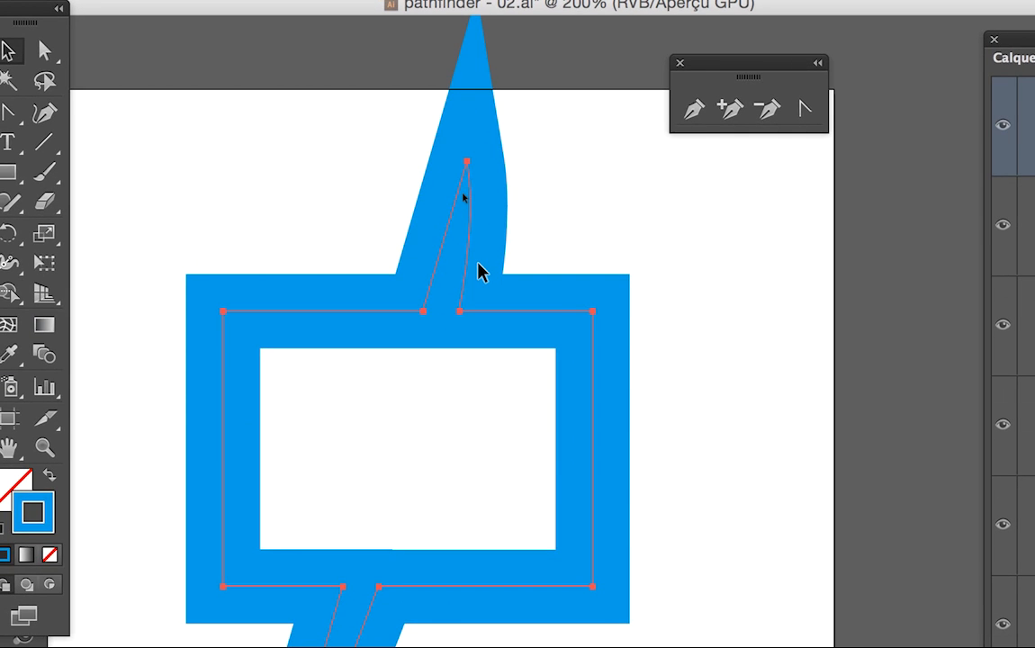
pyautogui.press('a')
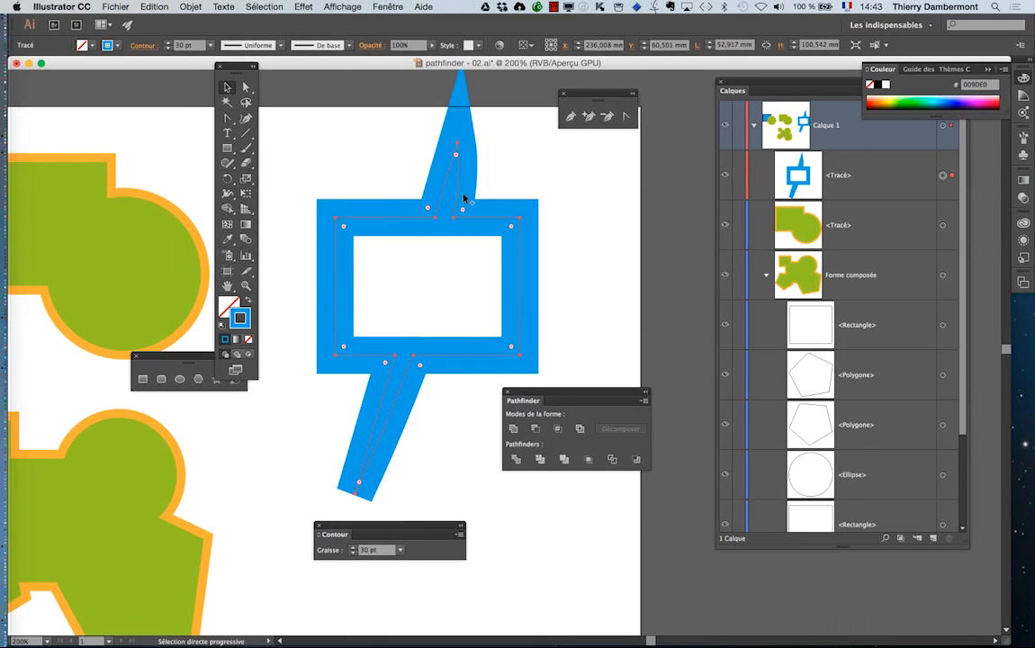
pyautogui.click(153, 6)
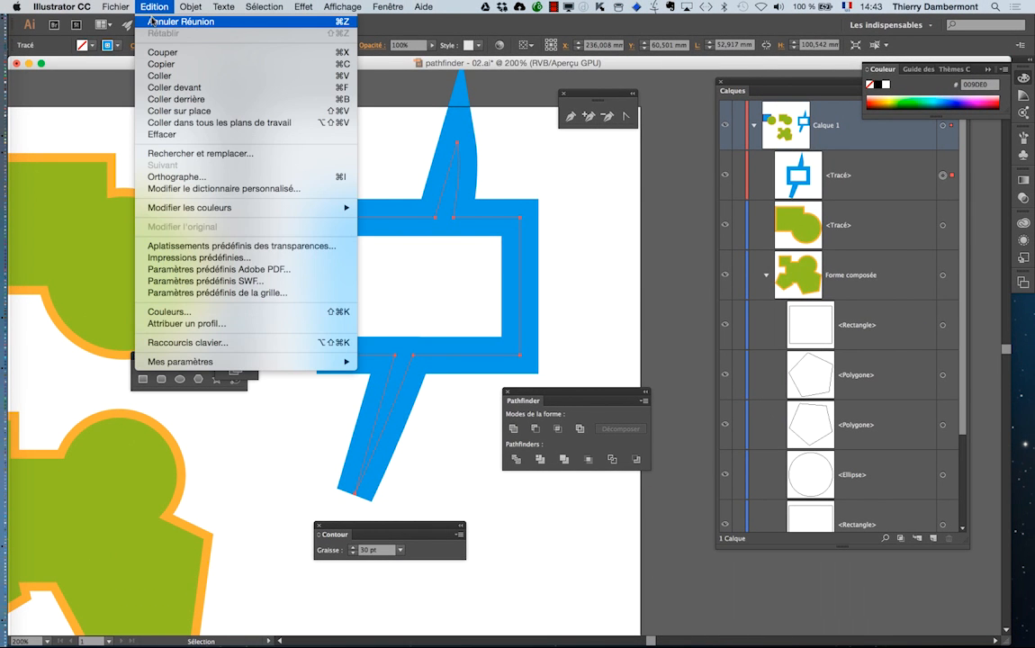
pyautogui.click(180, 21)
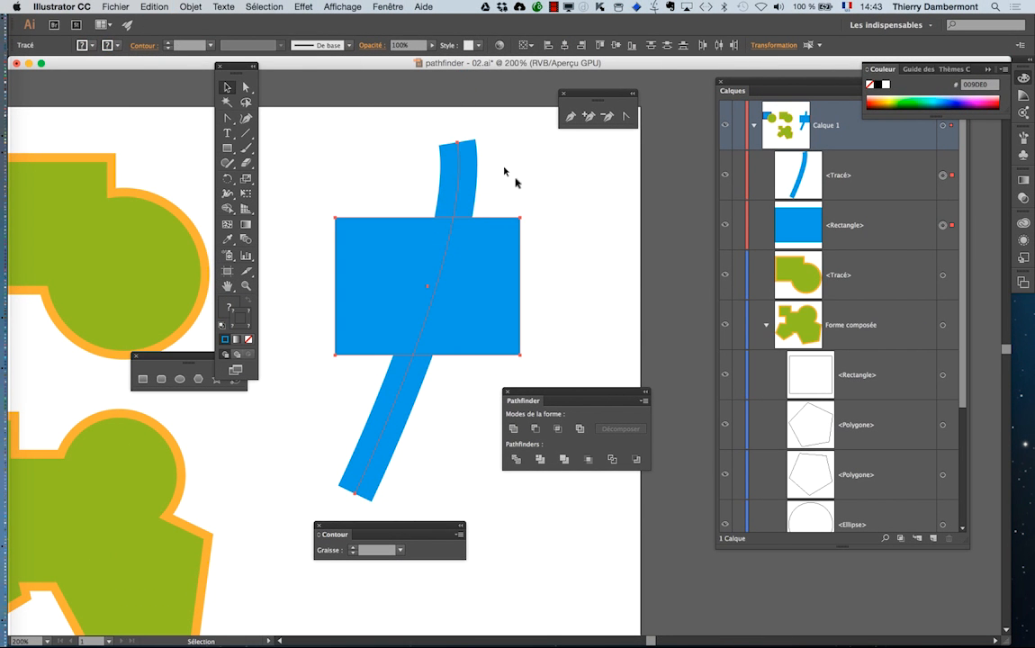
pyautogui.click(517, 185)
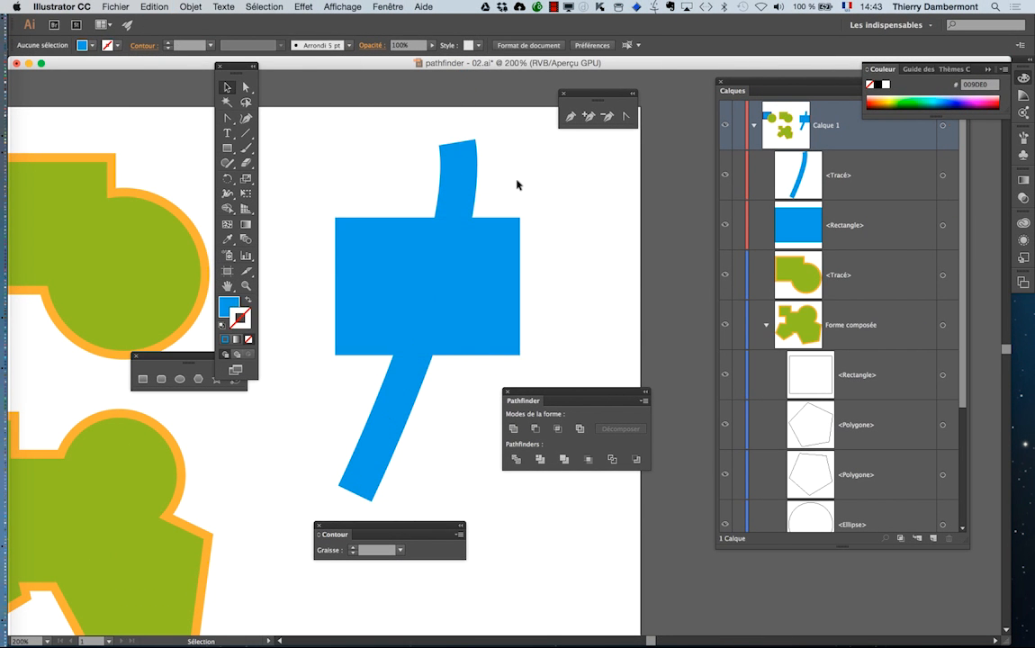
# Check the thick curve's open path and the rectangle's closed outline by selecting each one separately, and clear the selection
pyautogui.click(459, 184)
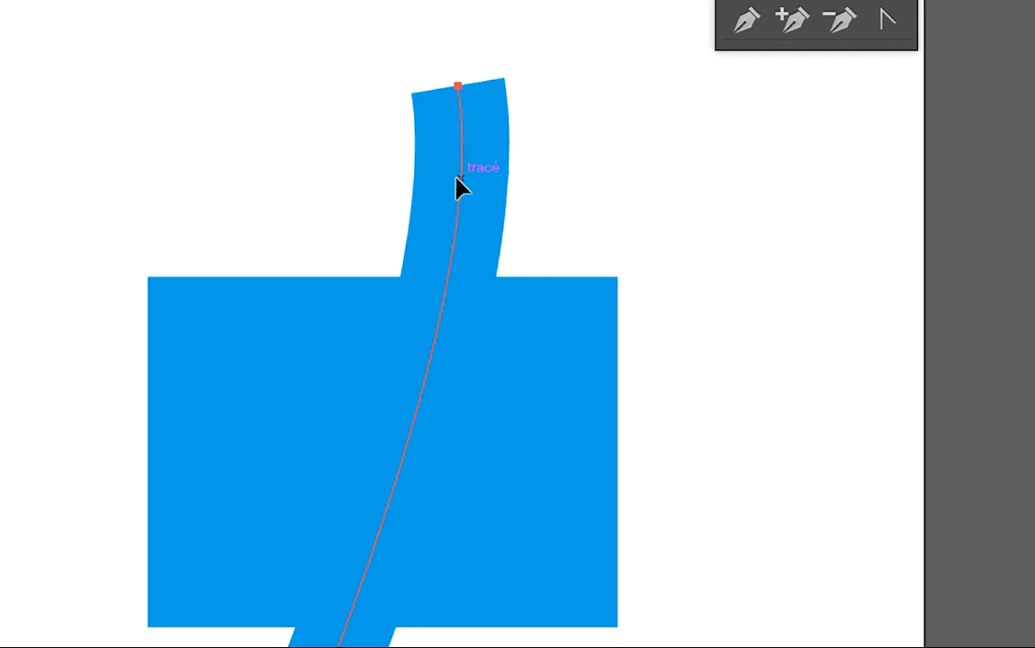
pyautogui.click(619, 182)
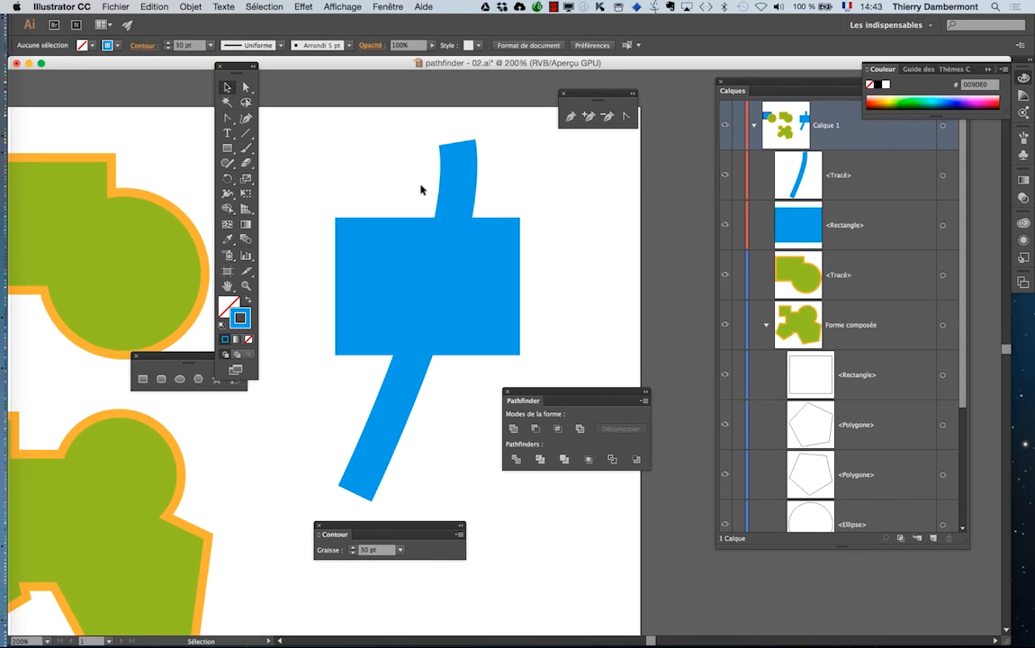
pyautogui.click(386, 299)
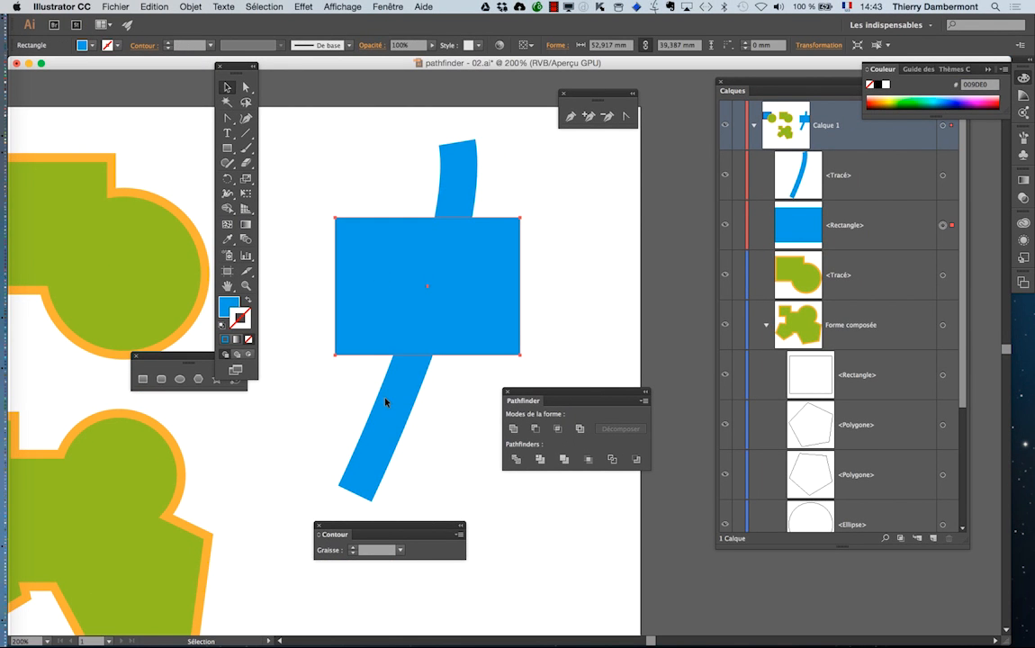
pyautogui.press('super+shift+a')
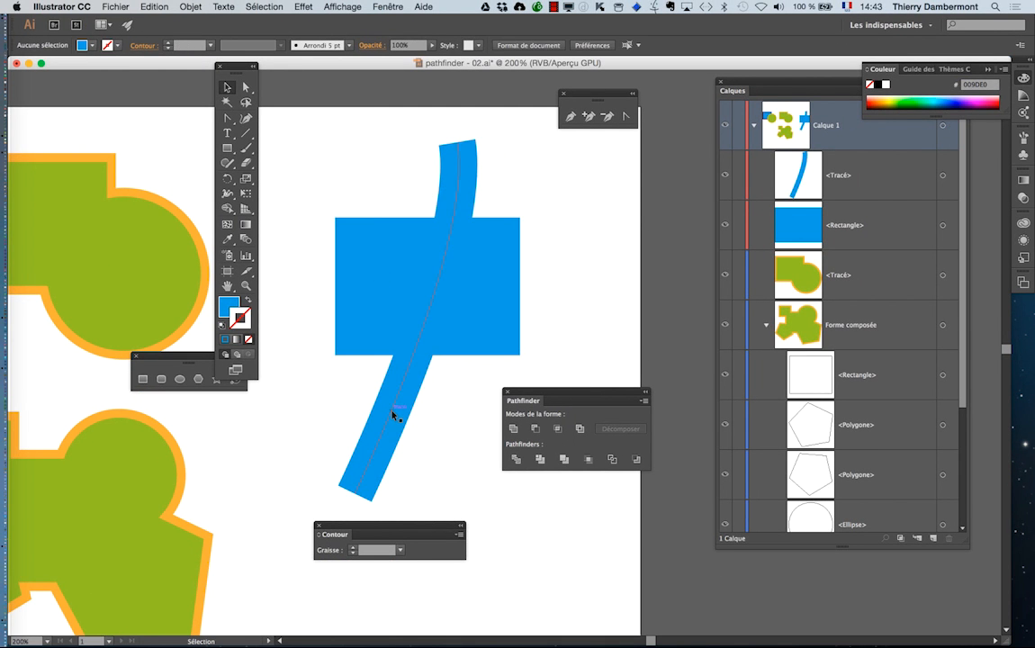
# Expand the thick curved path into a filled shape using Décomposer with both Fond and Contour enabled
pyautogui.click(394, 415)
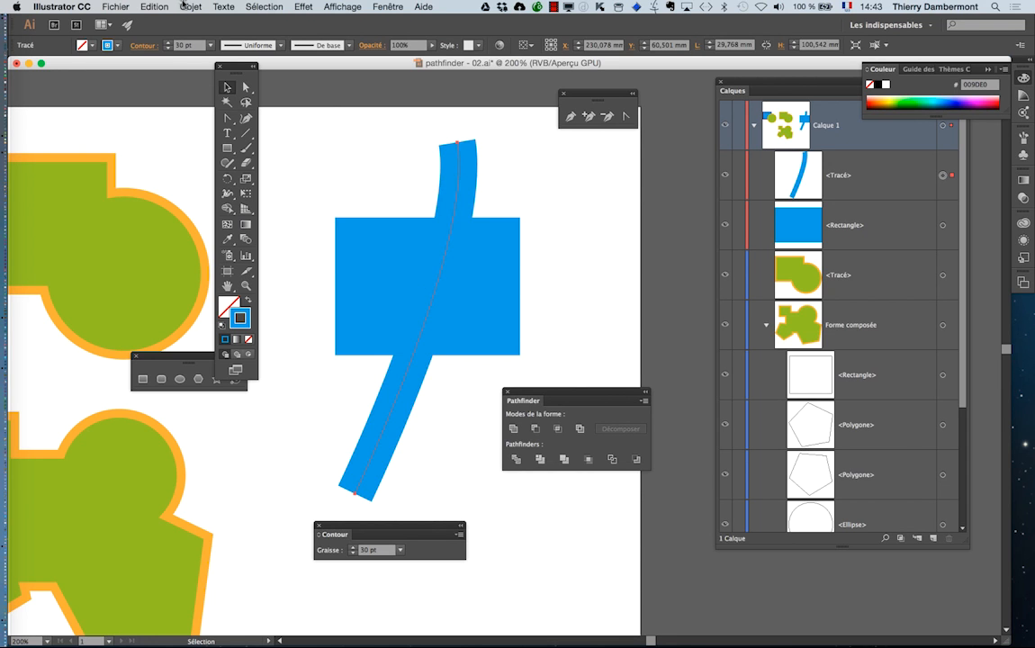
pyautogui.click(190, 7)
pyautogui.moveTo(169, 7)
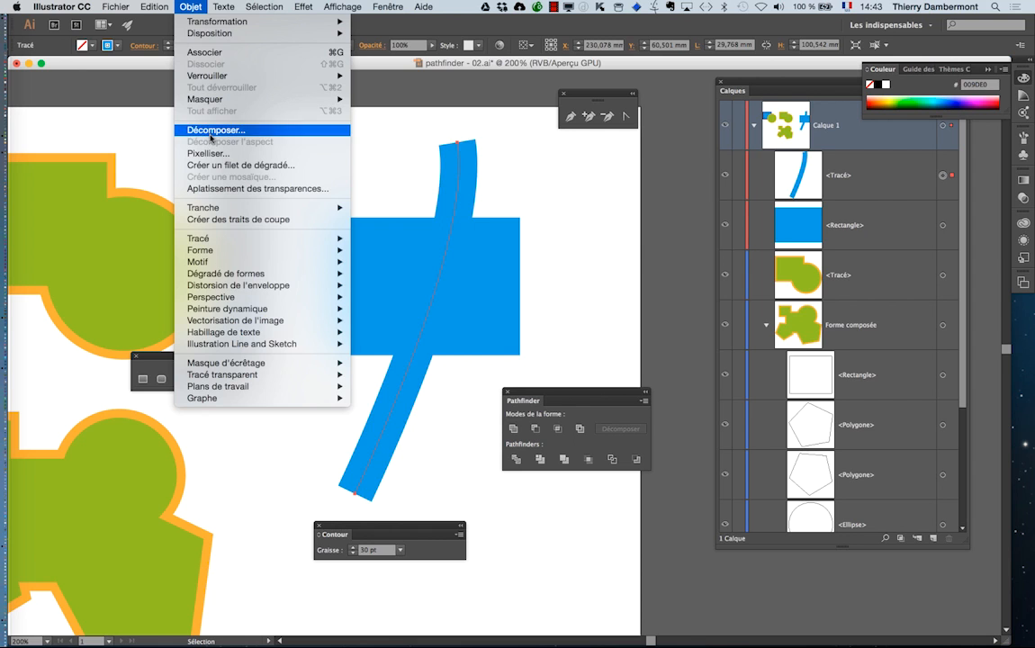
pyautogui.click(212, 130)
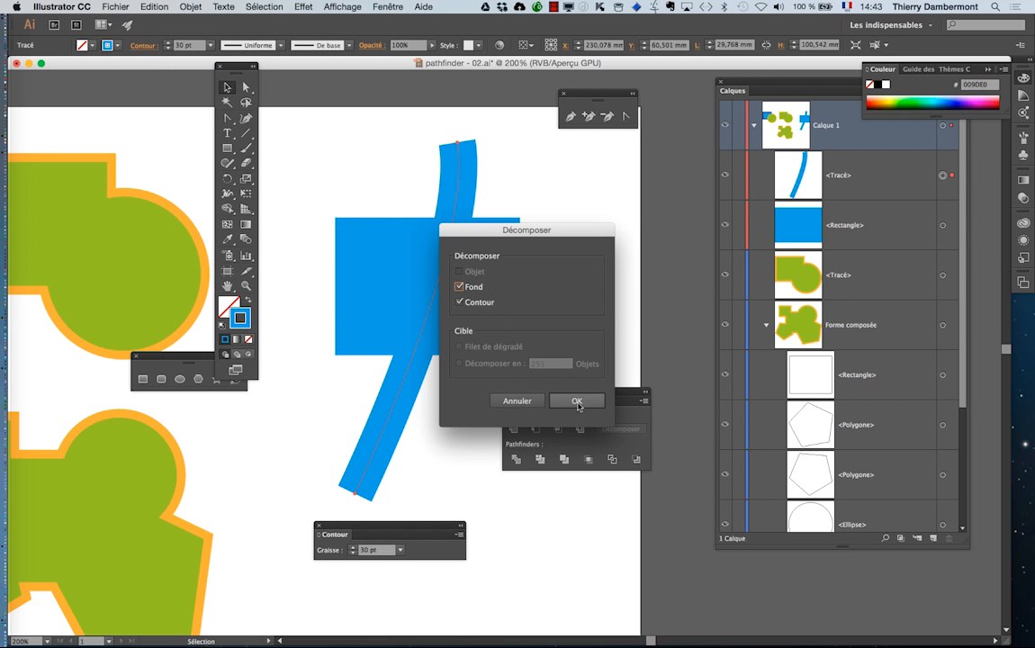
pyautogui.press('Return')
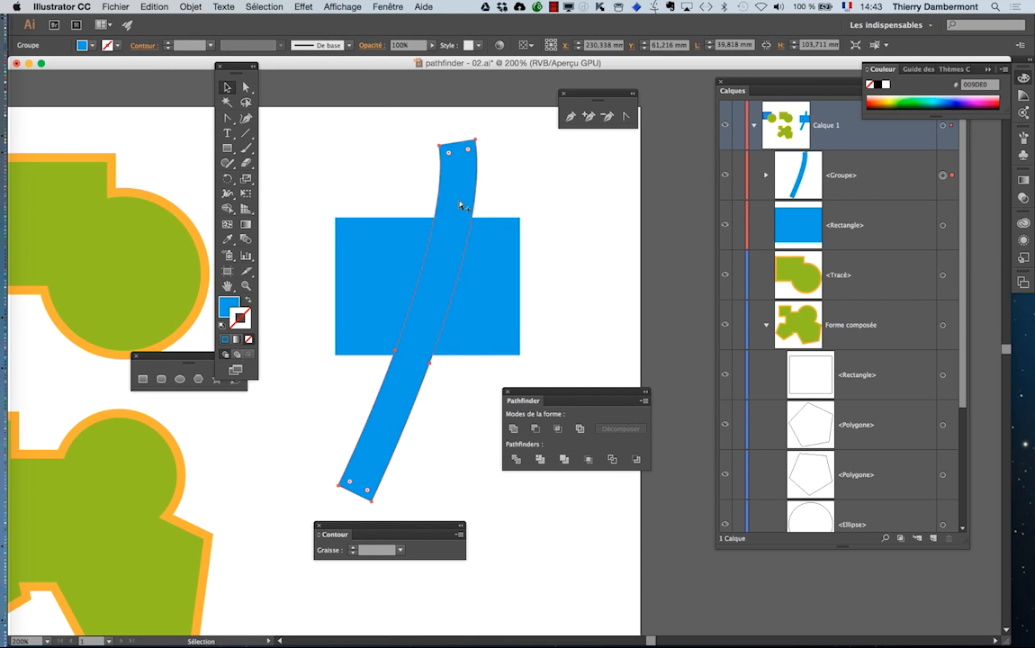
# Add the blue rectangle to the selected expanded curve, unite them with the Pathfinder's Réunion mode, and deselect the merged shape
pyautogui.press('alt+super+equal')
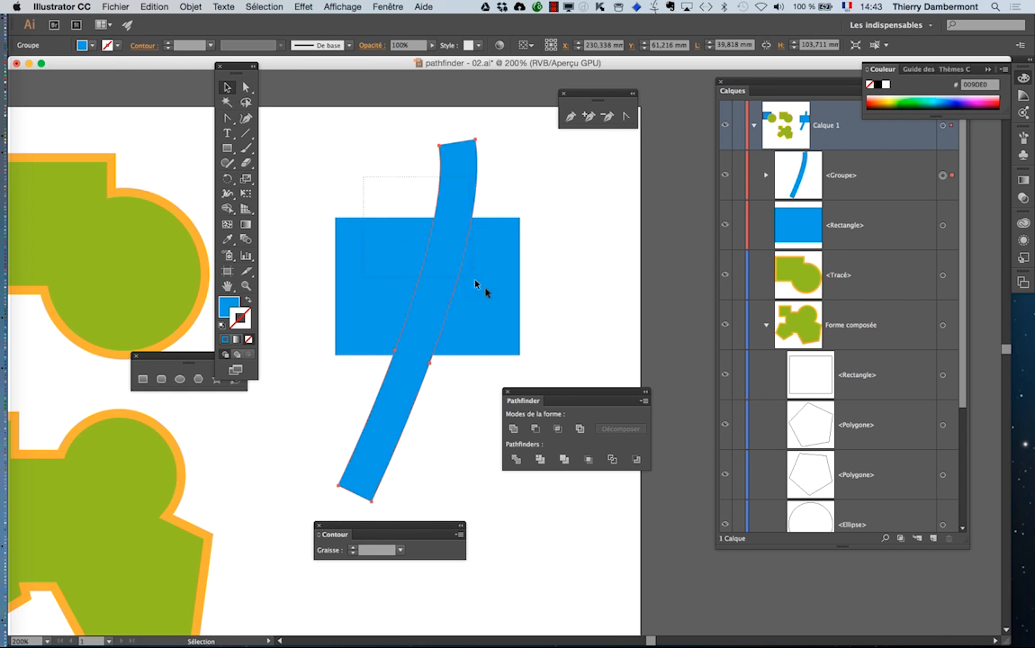
pyautogui.keyDown('shift'); pyautogui.click(477, 286); pyautogui.keyUp('shift')
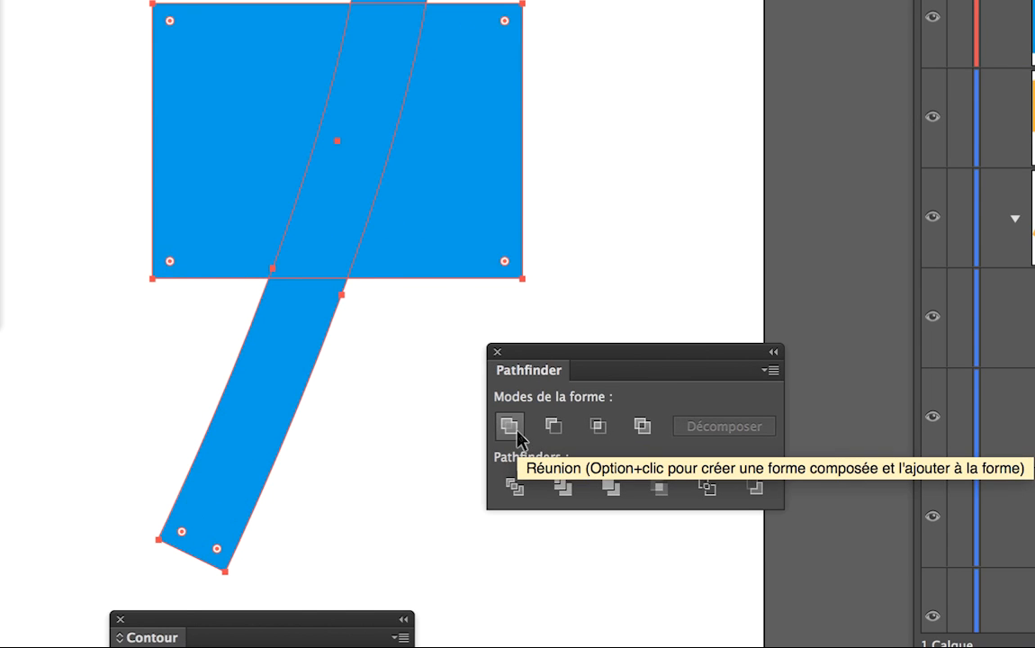
pyautogui.click(517, 432)
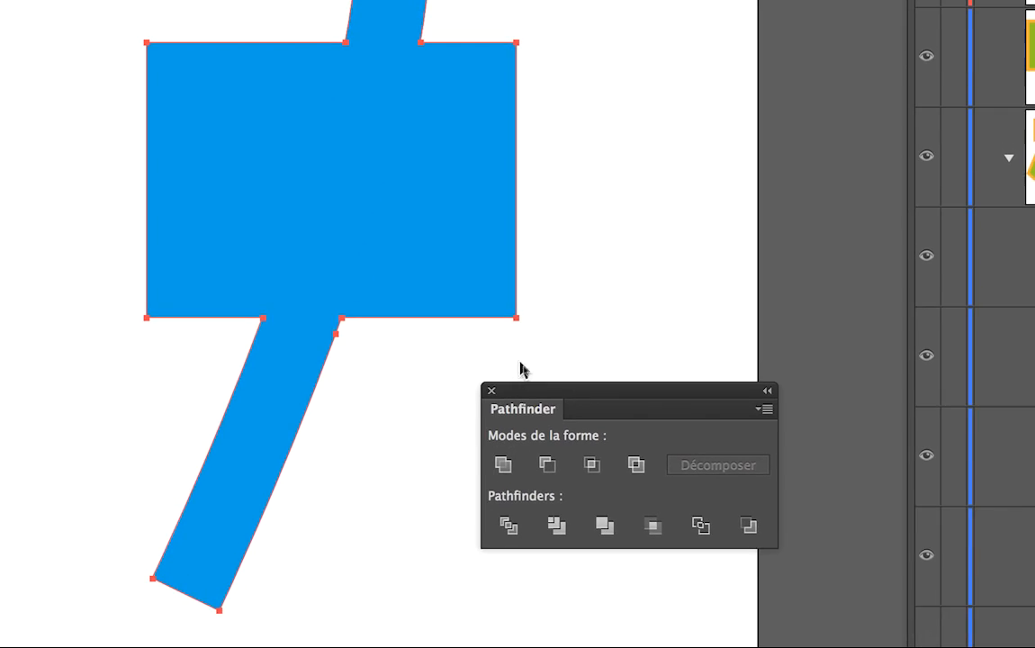
pyautogui.press('super+minus')
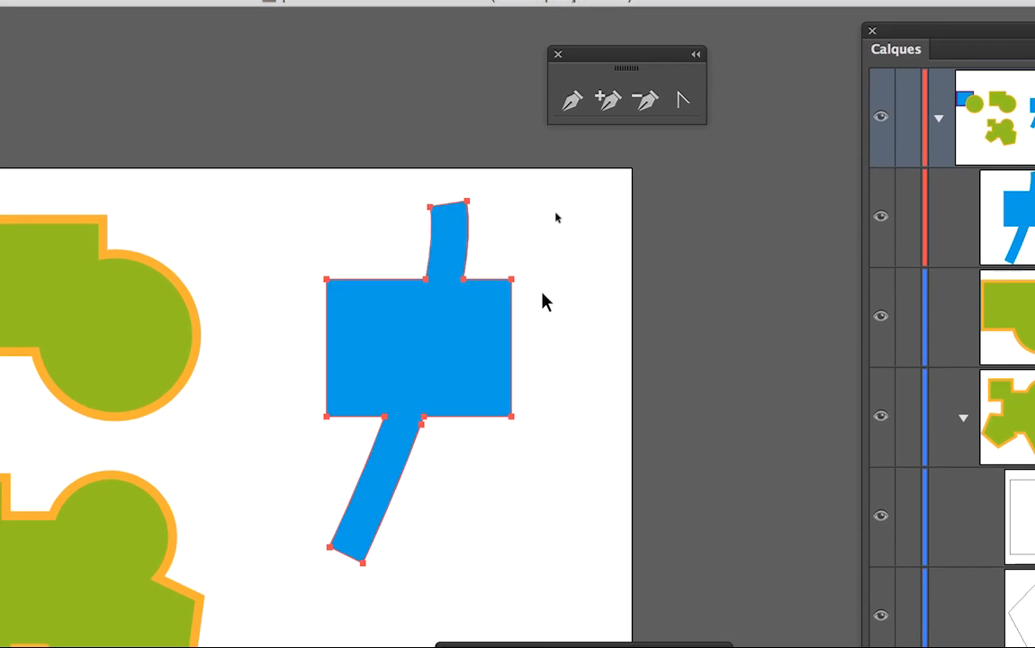
pyautogui.click(536, 328)
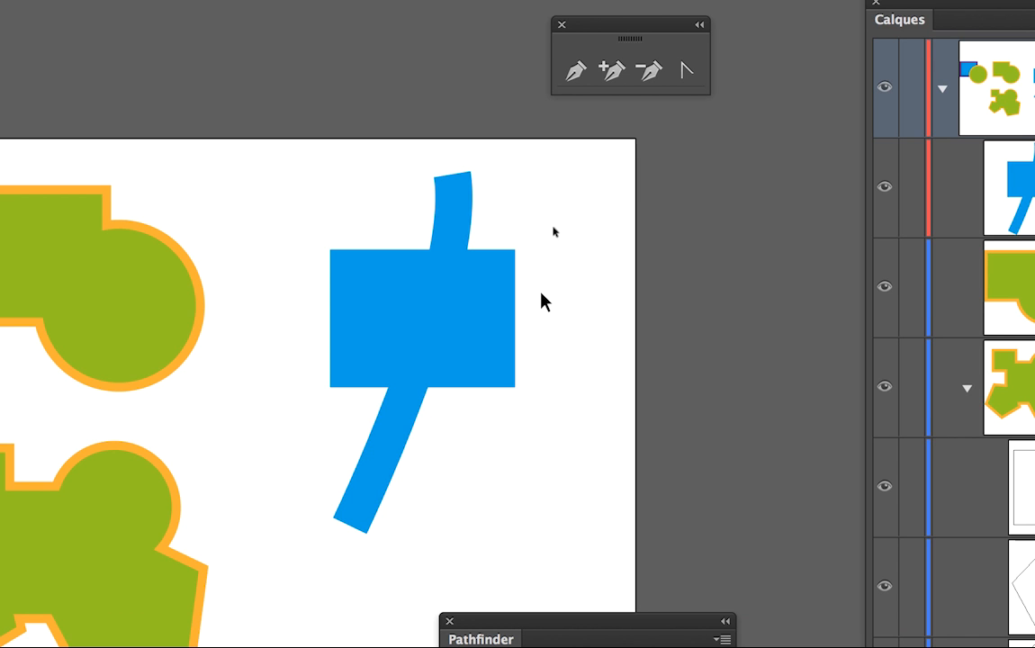